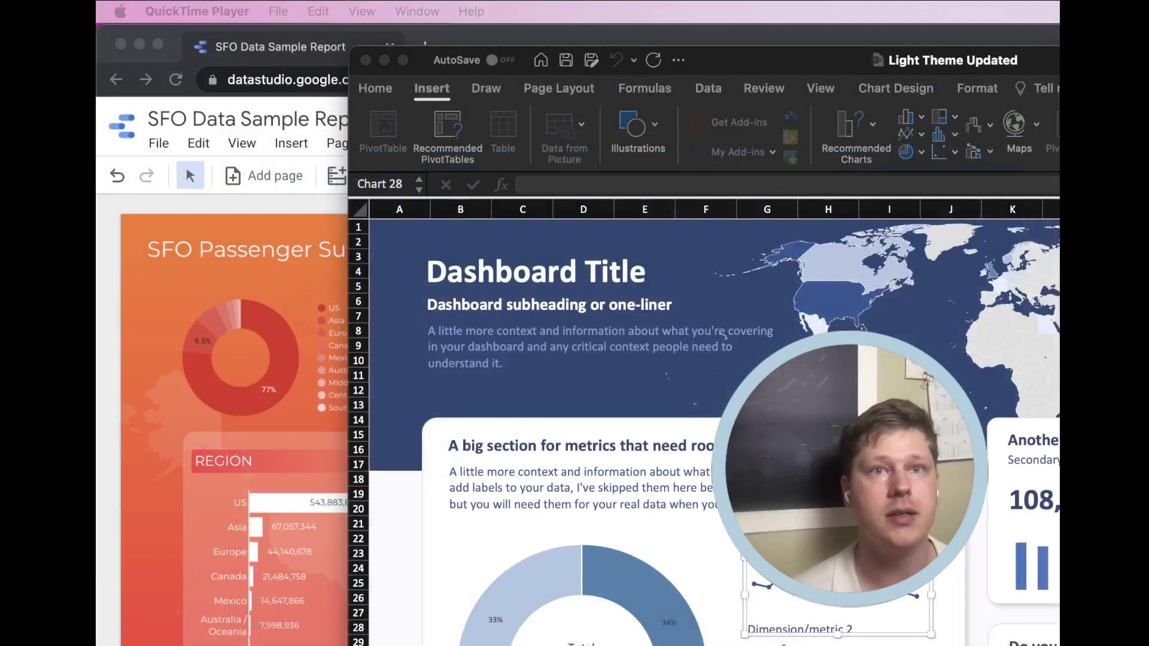
# Step: Maximize the Excel 'Light Theme Updated' dashboard template window and scroll through it
pyautogui.doubleClick(920, 60)
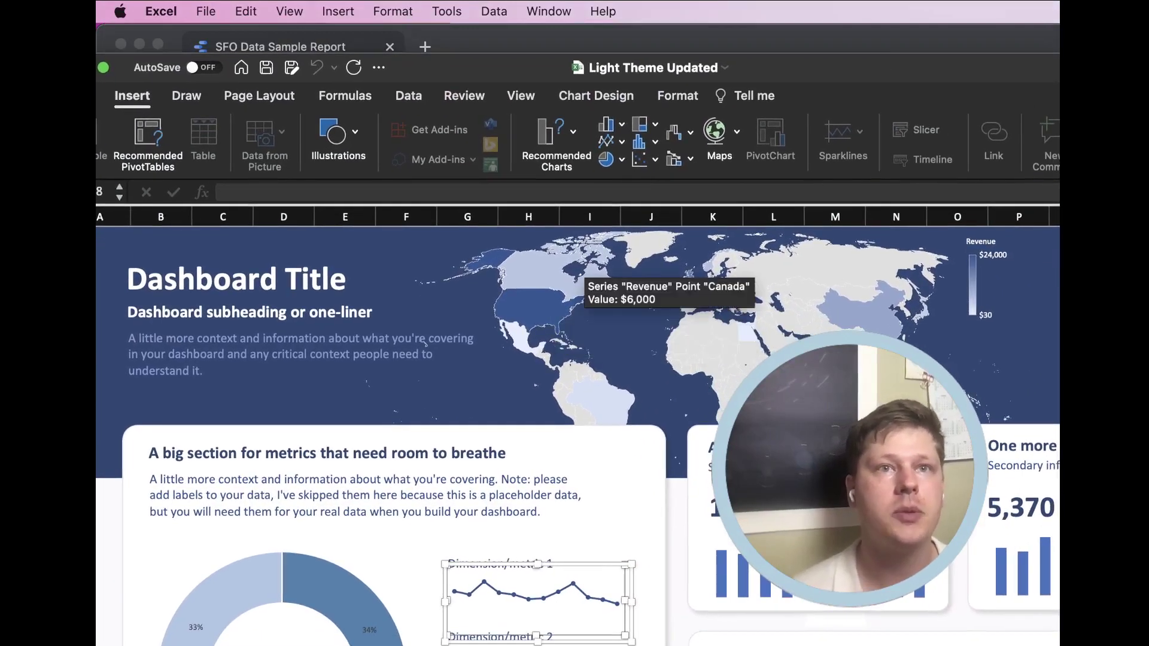
pyautogui.scroll(-1, 376, 537)
pyautogui.scroll(-10, 377, 536)
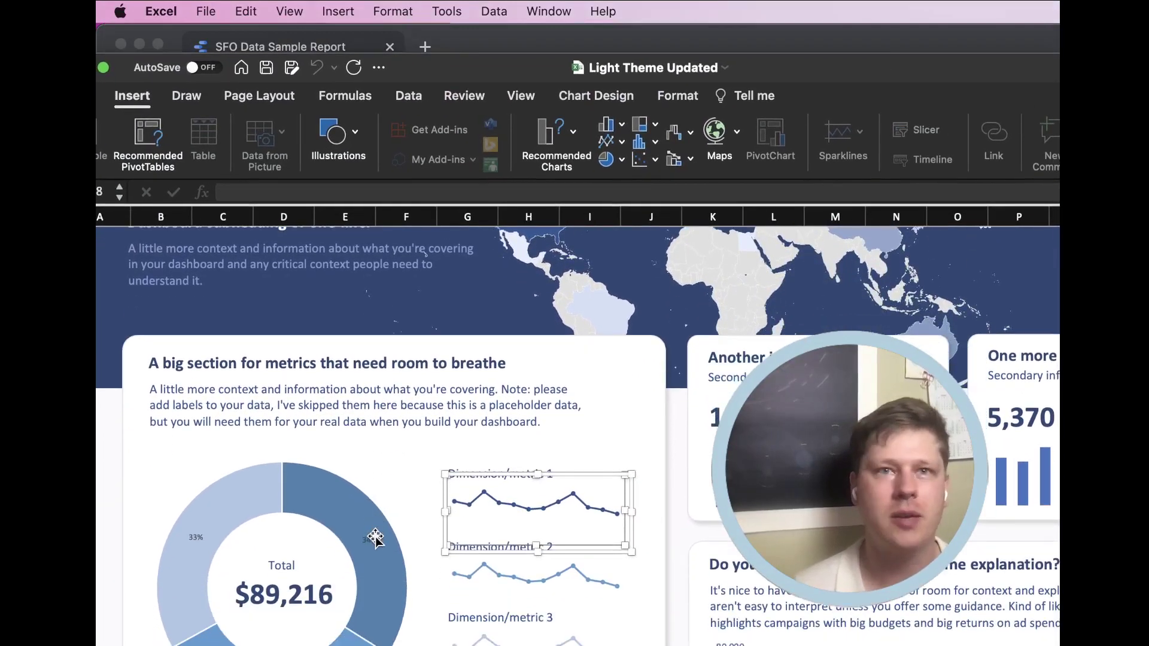
pyautogui.scroll(10, 377, 537)
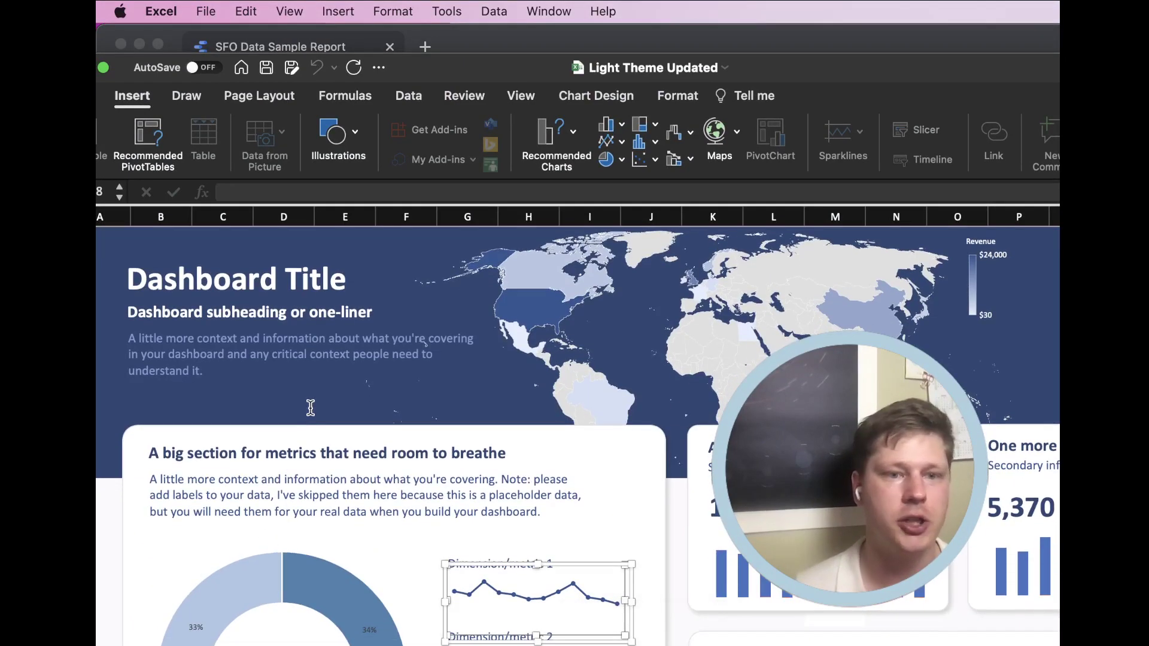
# Step: Inspect the big metrics panel's title, description, Dimension/metric 1 label and first sparkline chart
pyautogui.click(307, 437)
pyautogui.click(281, 473)
pyautogui.click(297, 492)
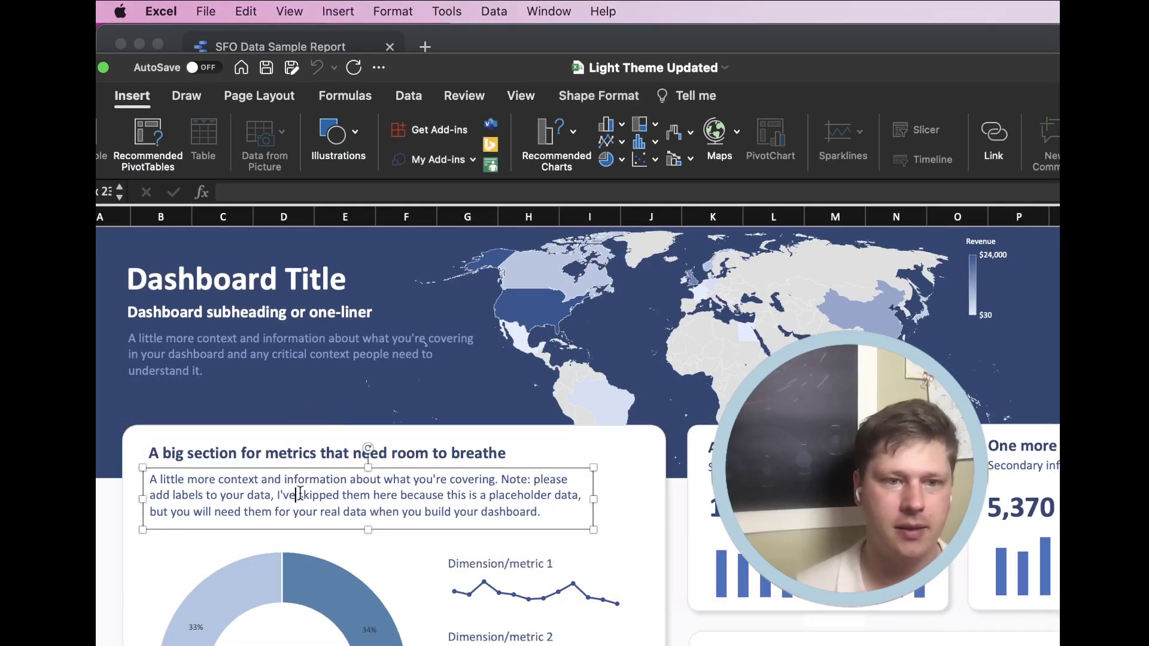
pyautogui.click(514, 574)
pyautogui.click(512, 573)
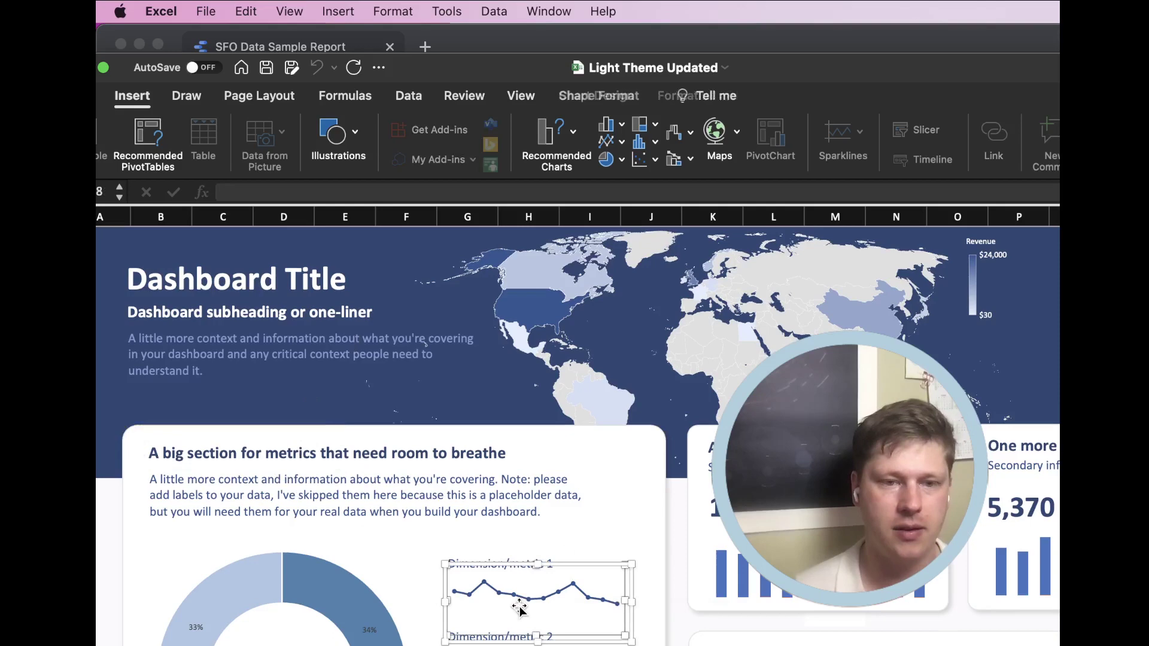
pyautogui.scroll(-5, 496, 554)
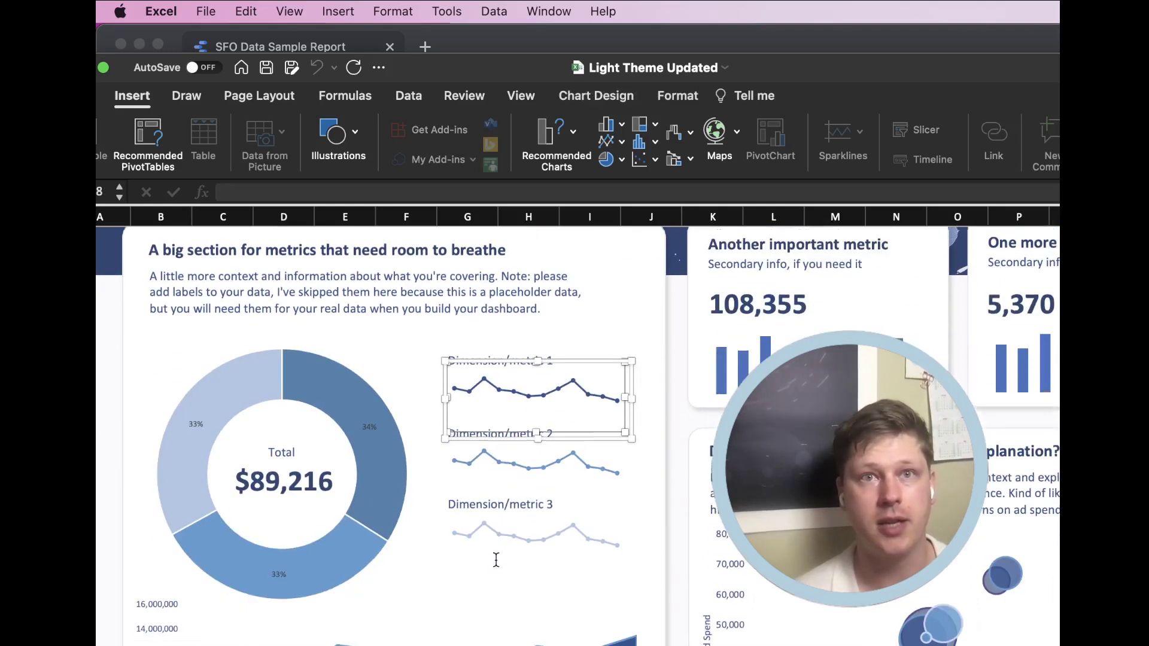
pyautogui.scroll(5, 496, 556)
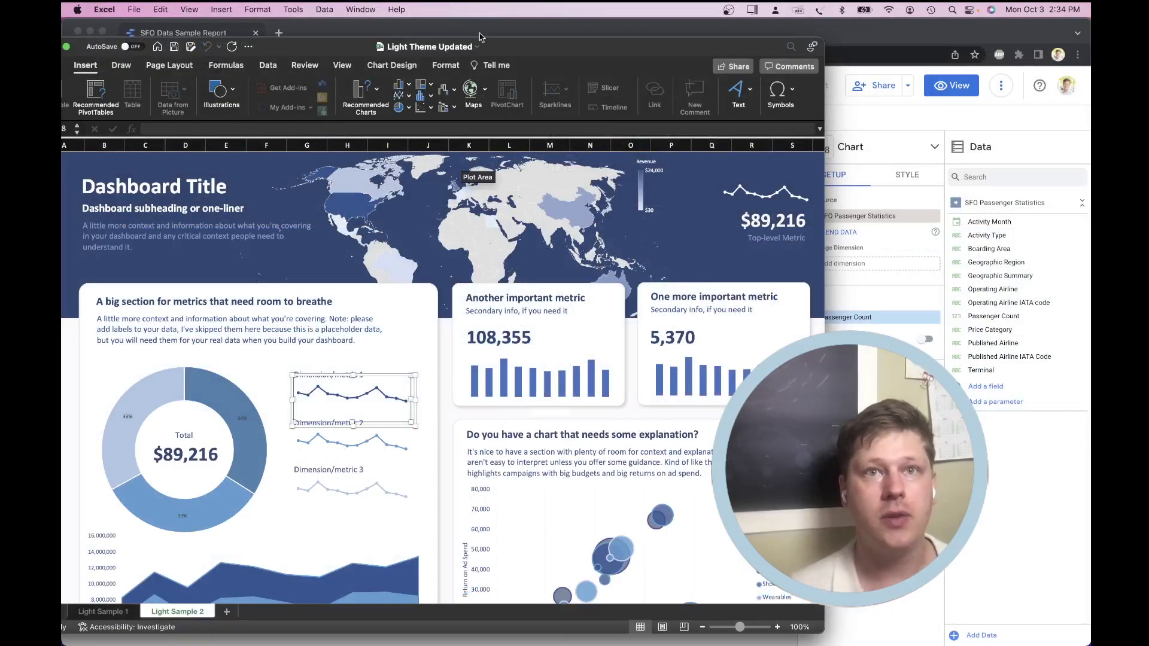
# Step: Move the Excel workbook aside and bring the SFO Data Sample Report to the front
pyautogui.moveTo(437, 50); pyautogui.dragTo(678, 58)
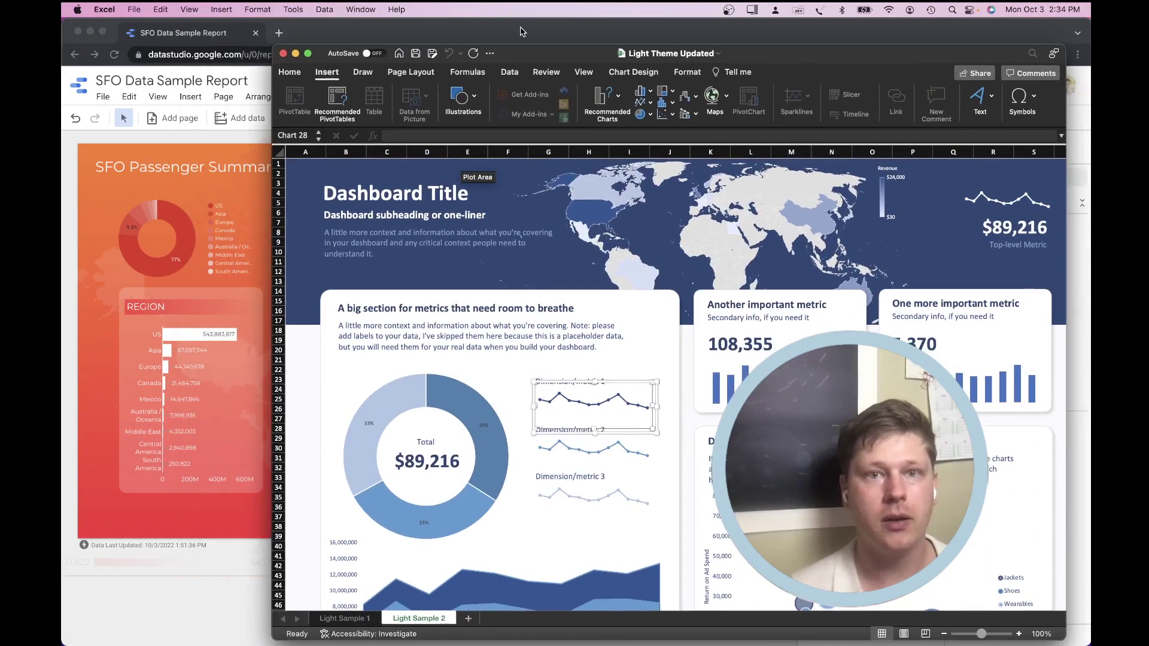
pyautogui.click(403, 276)
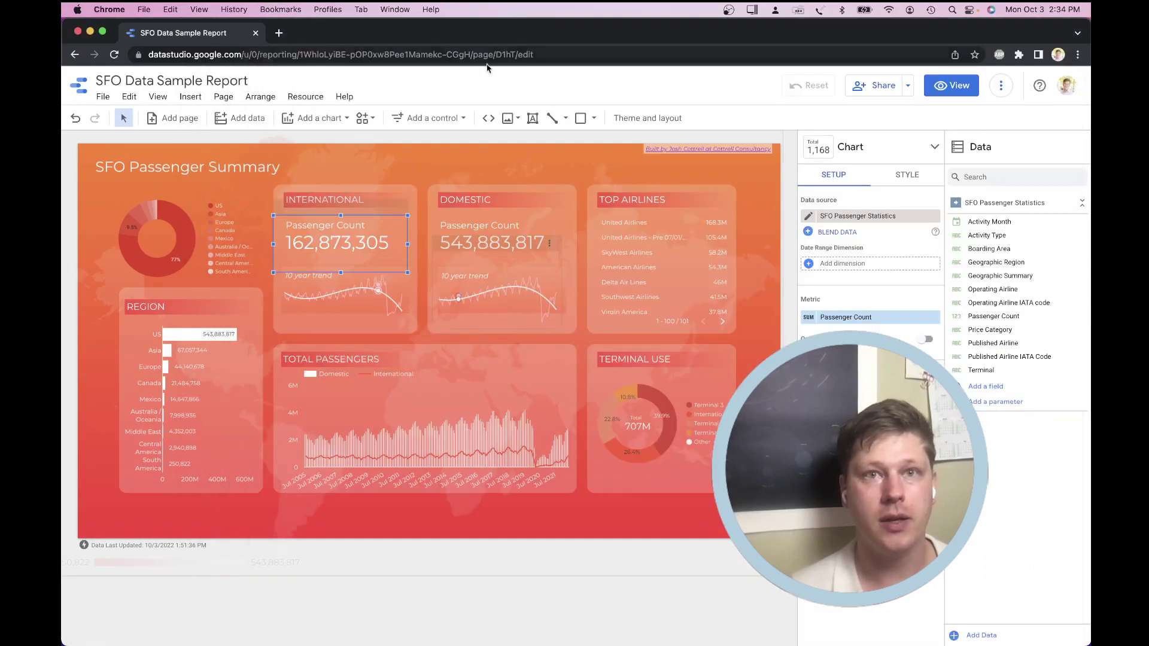
# Step: Add a data source from Resource > Manage added data sources to open the Google Connectors gallery
pyautogui.click(296, 98)
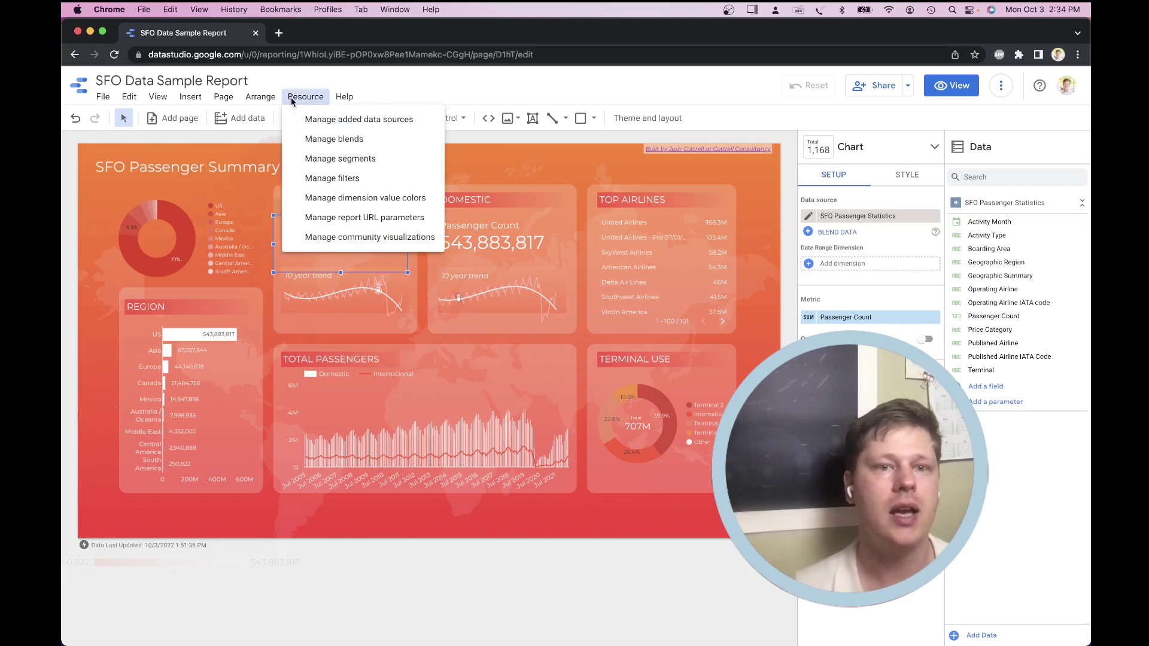
pyautogui.click(319, 120)
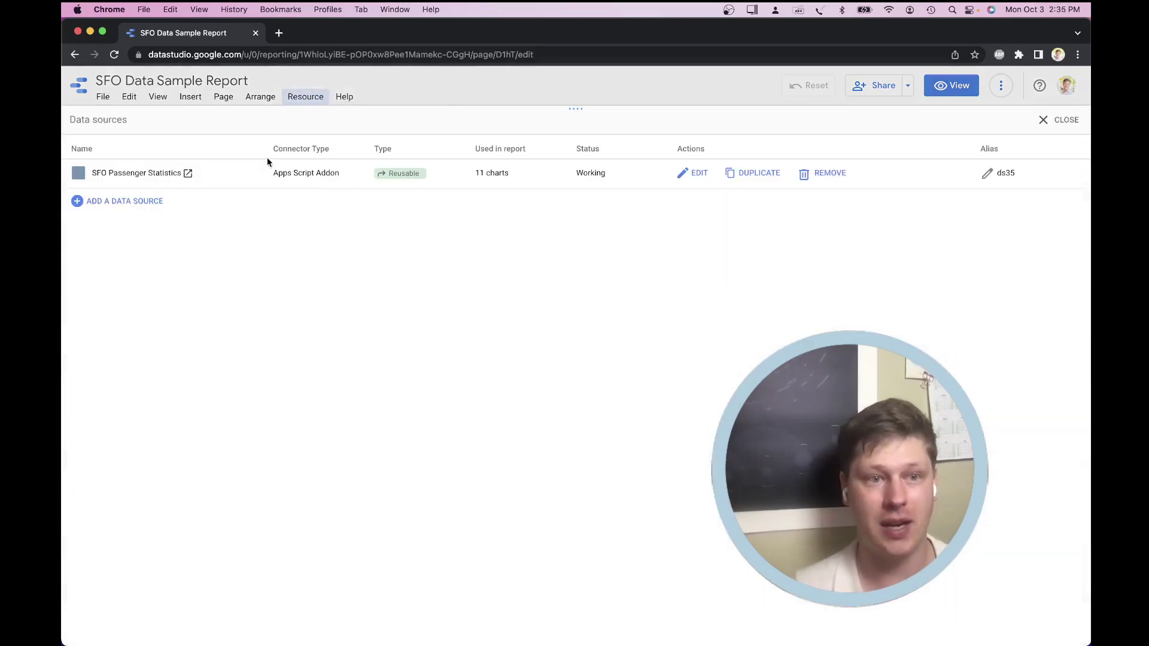
pyautogui.click(152, 207)
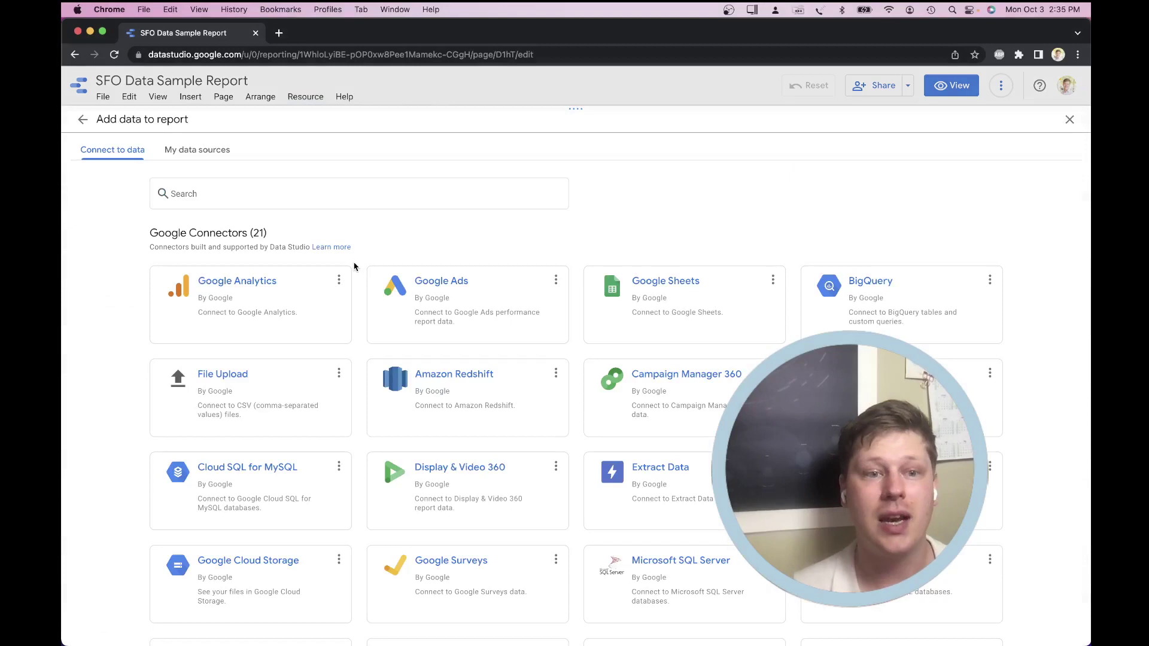
pyautogui.scroll(-1, 301, 229)
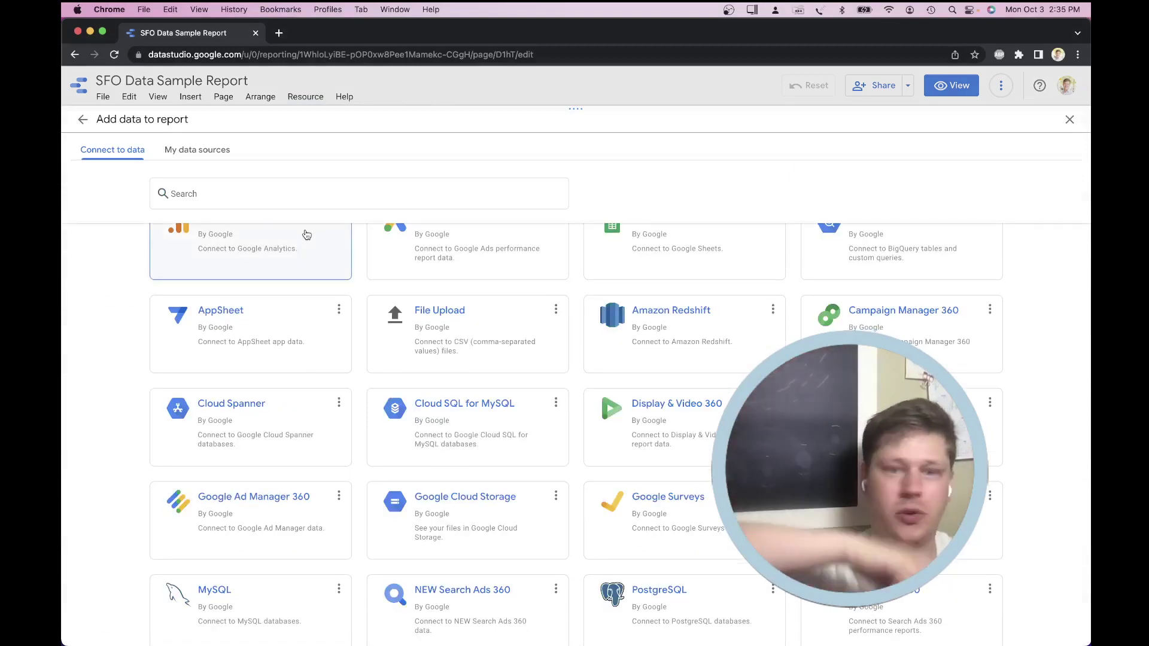
pyautogui.scroll(1, 356, 359)
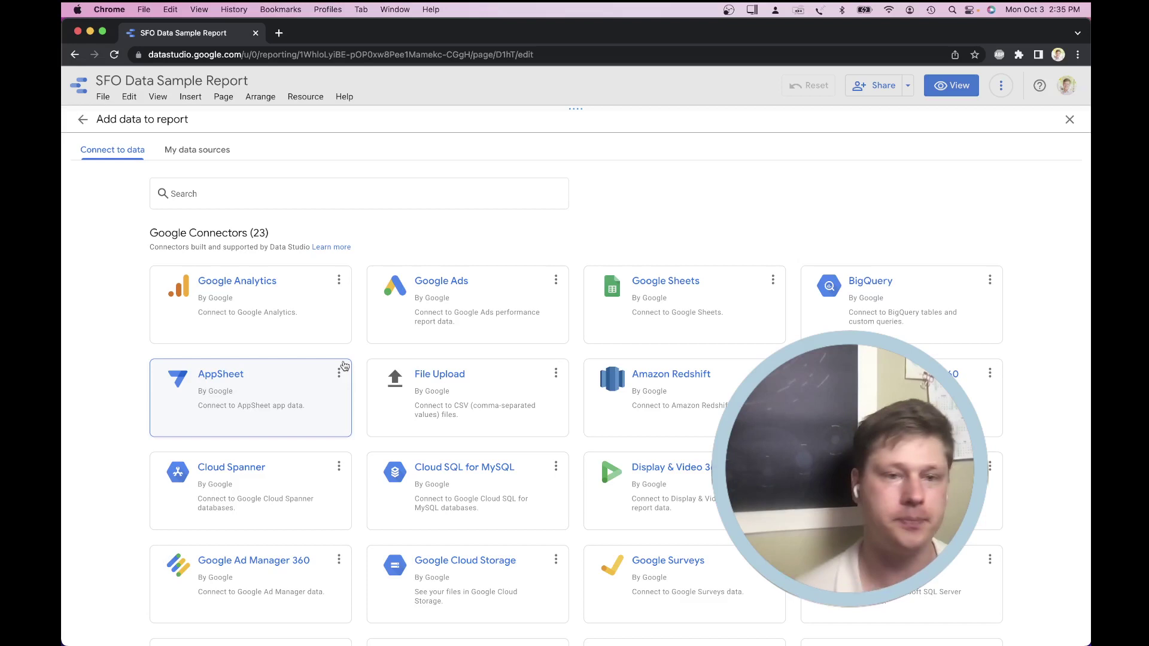
# Step: Scroll through the 23 Google Connectors and the 662 Partner Connectors, down to Twitter
pyautogui.scroll(-1, 295, 309)
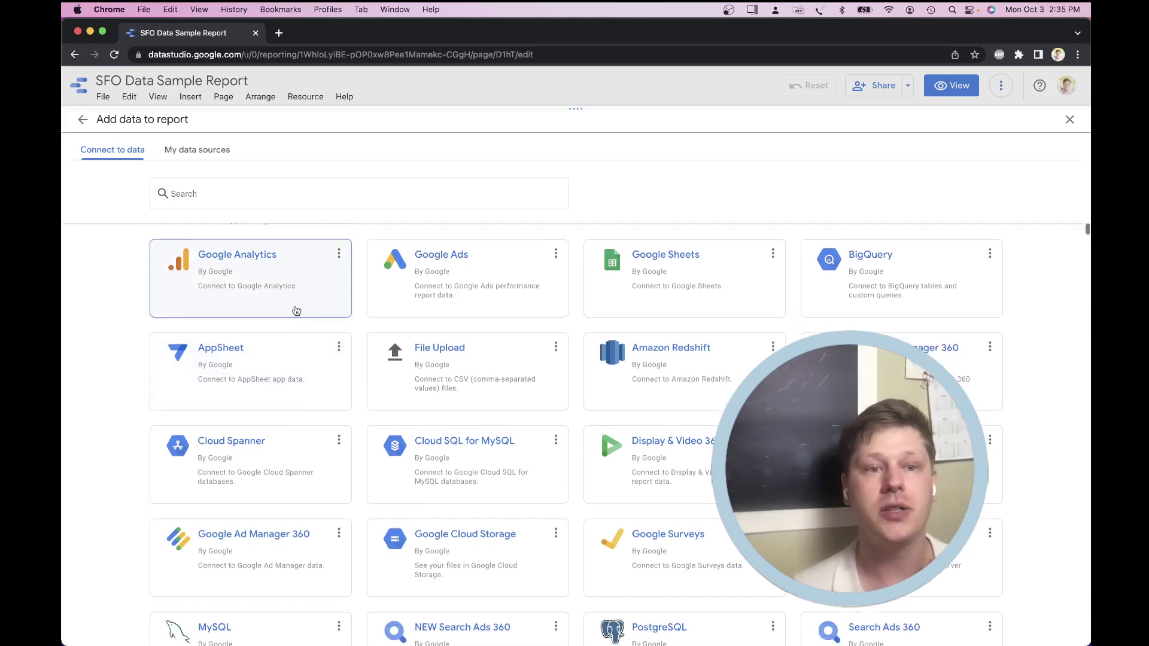
pyautogui.scroll(1, 96, 266)
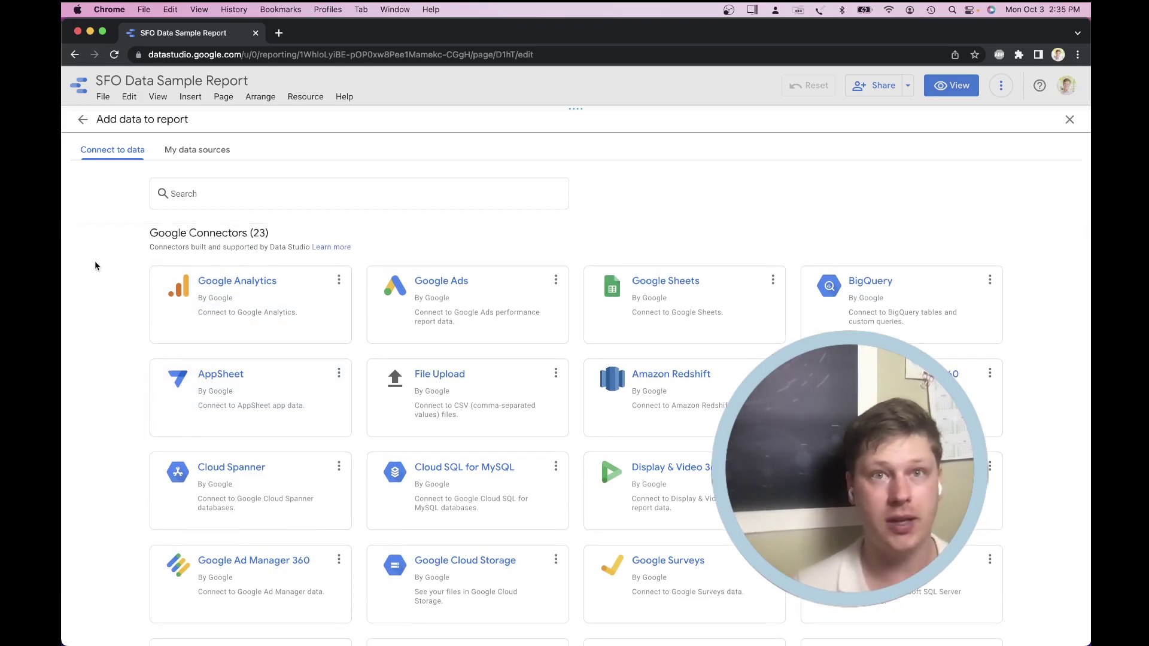
pyautogui.scroll(-10, 96, 266)
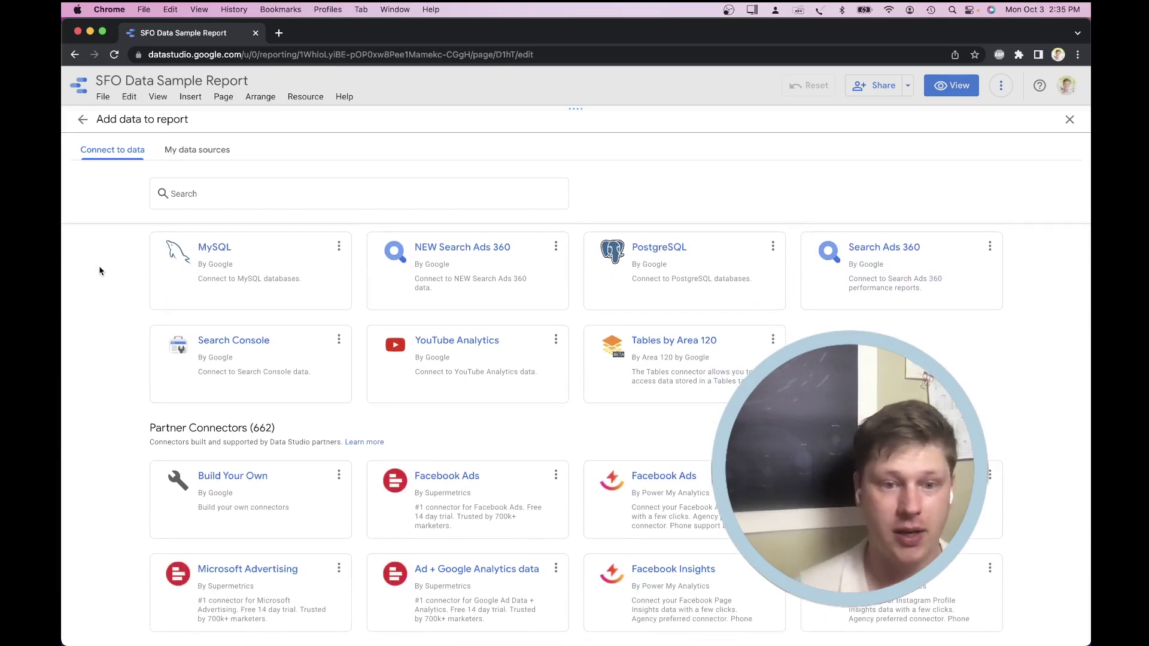
pyautogui.scroll(-1, 100, 271)
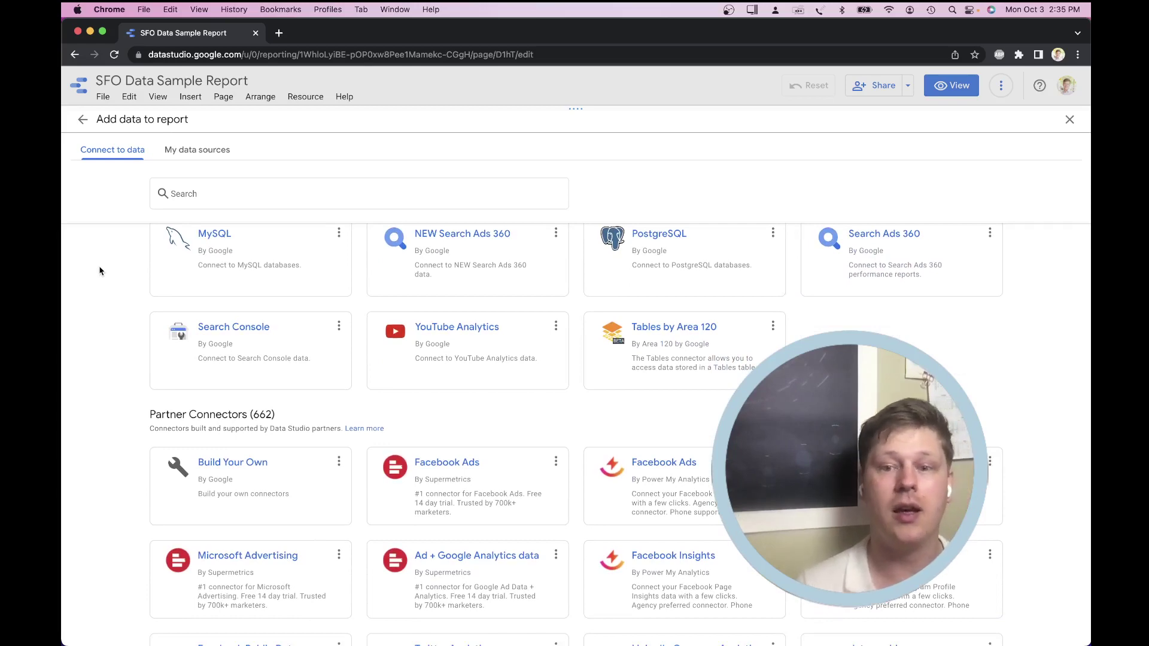
pyautogui.scroll(10, 100, 270)
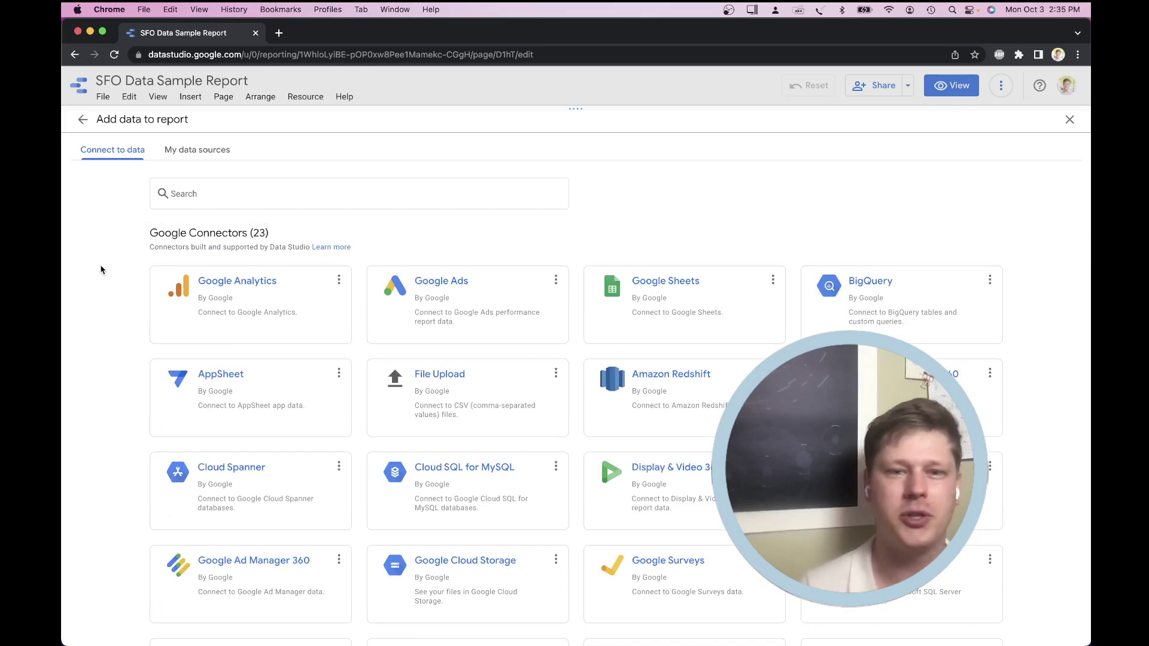
pyautogui.scroll(-1, 136, 284)
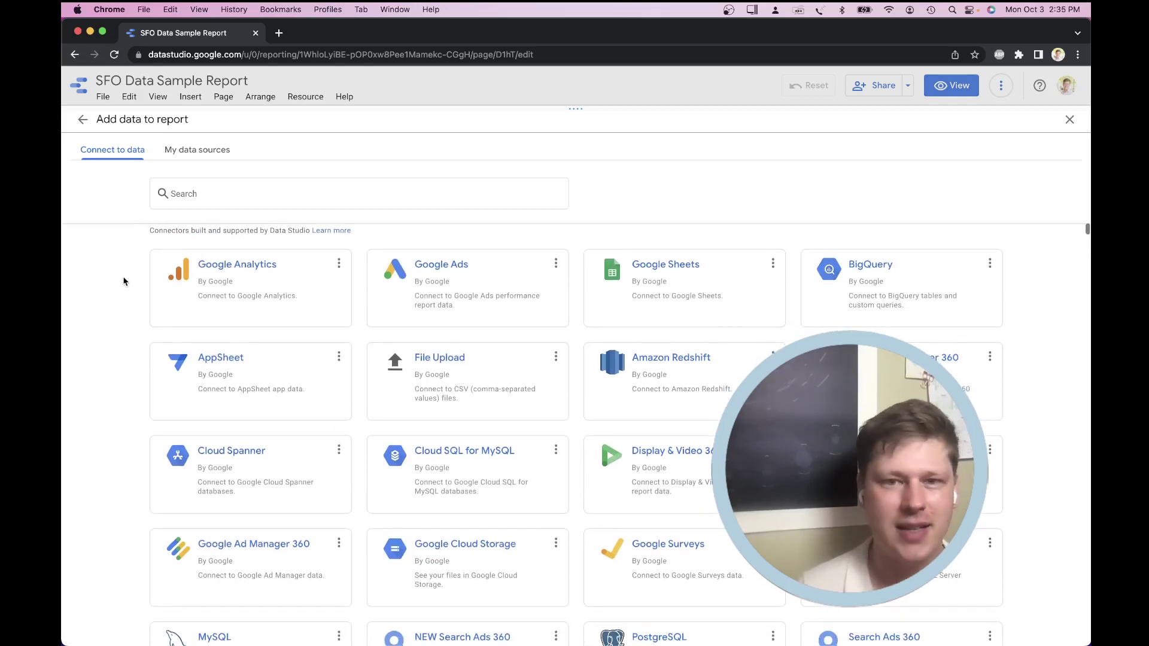
pyautogui.scroll(-1, 126, 282)
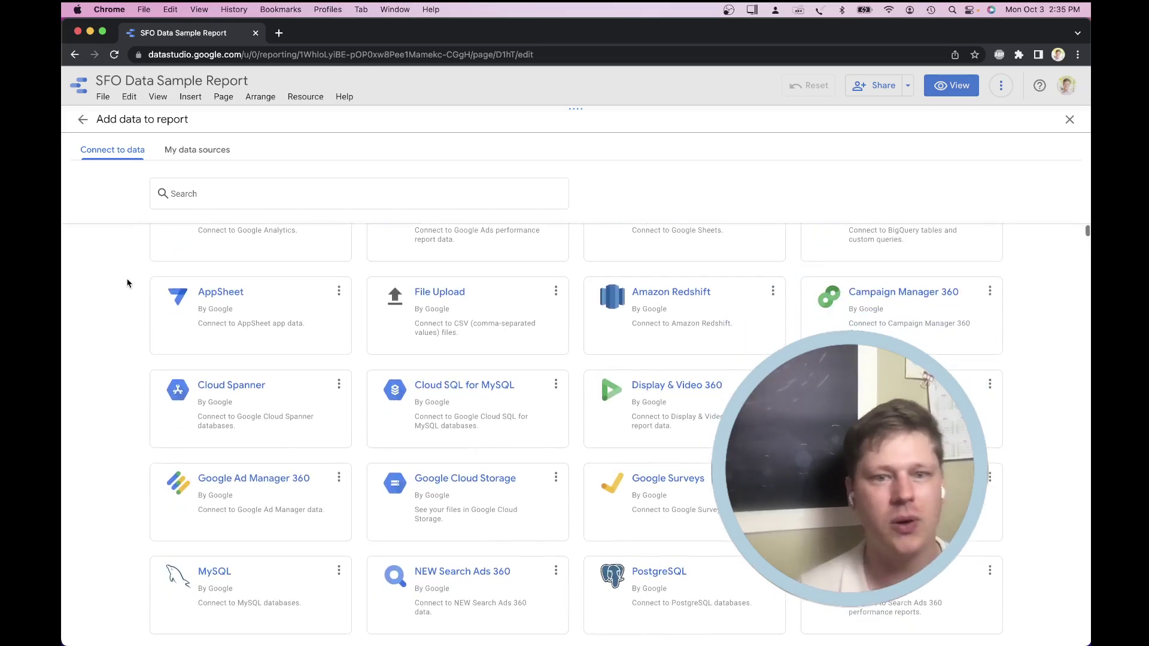
pyautogui.scroll(-2, 126, 283)
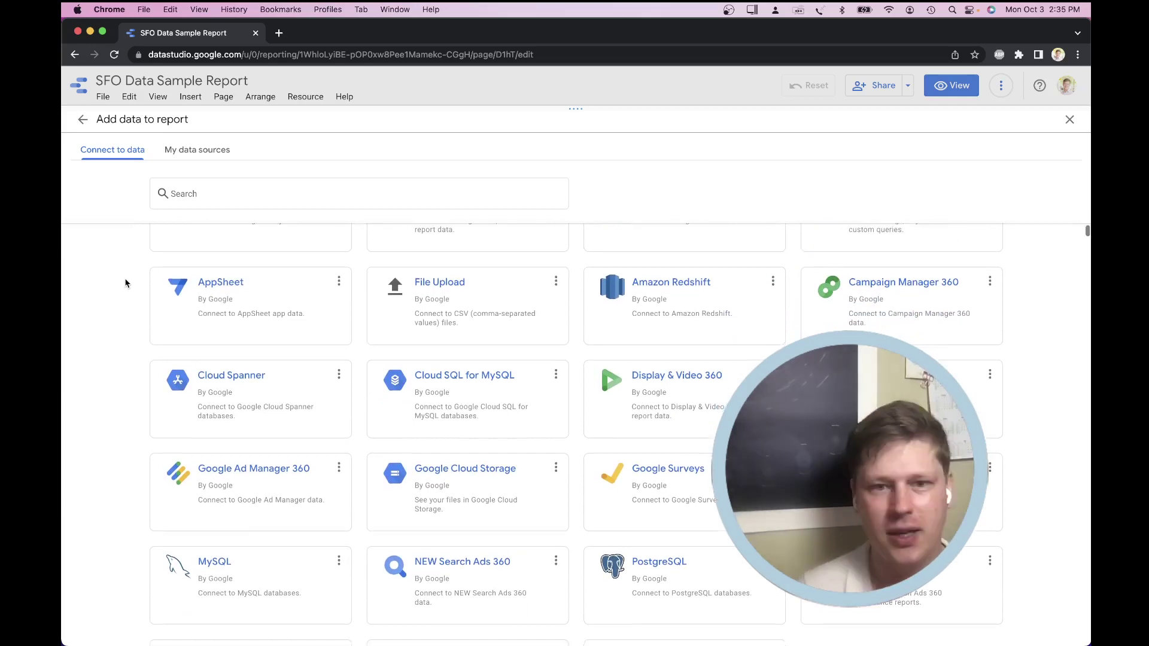
pyautogui.scroll(-1, 125, 283)
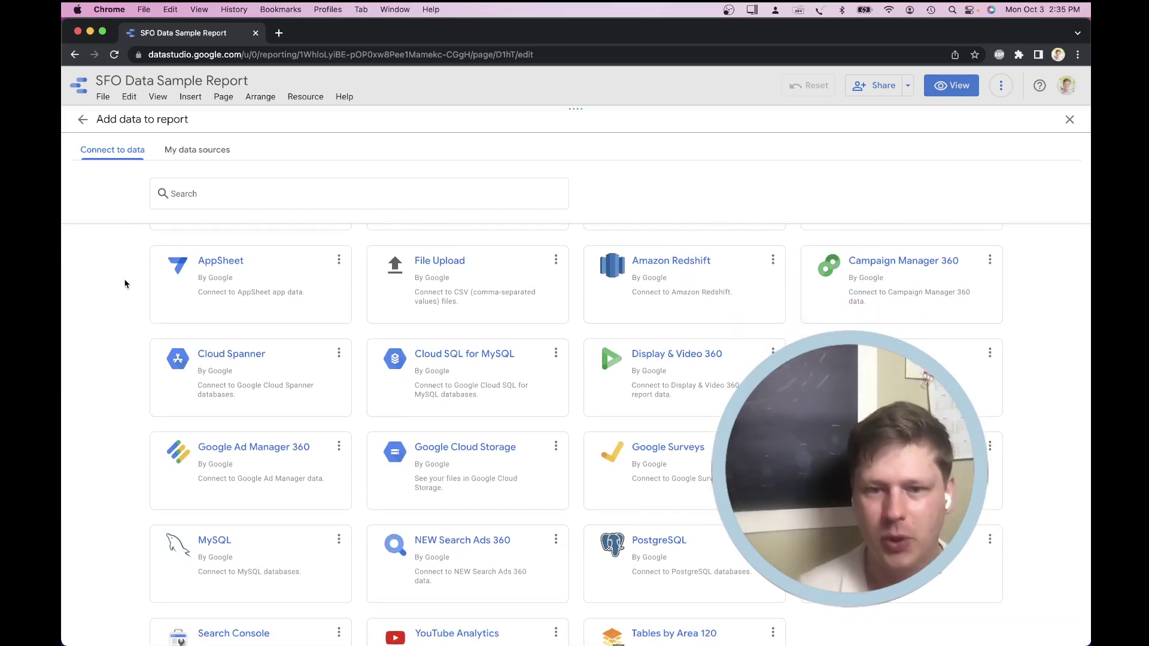
pyautogui.scroll(3, 127, 284)
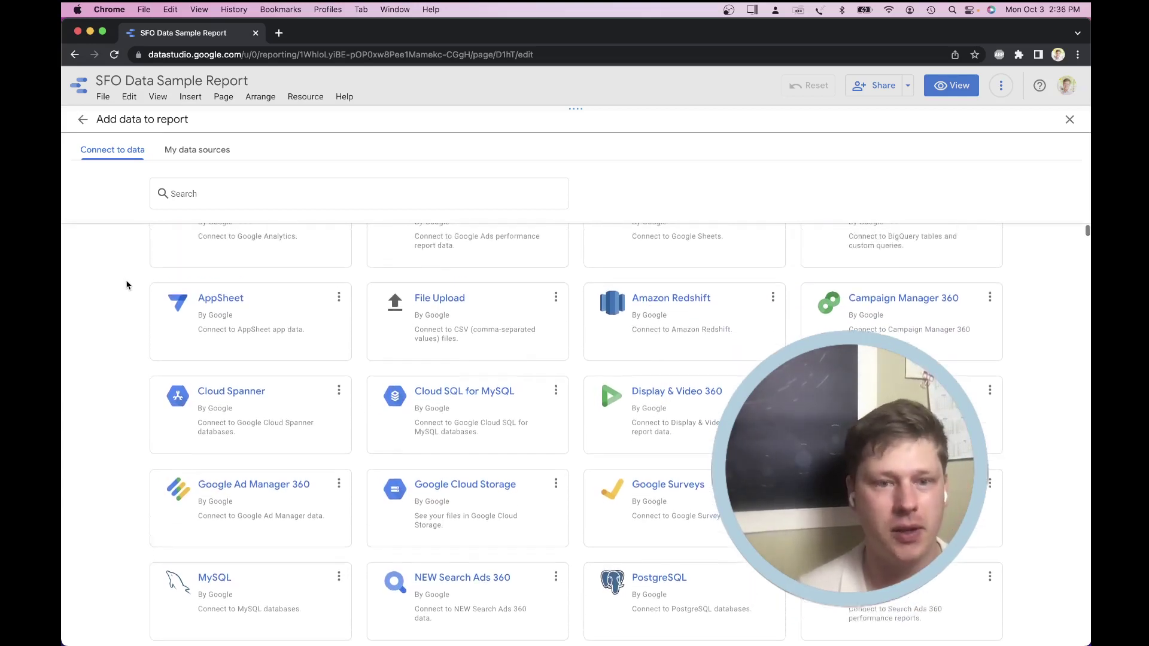
pyautogui.scroll(-3, 127, 285)
pyautogui.scroll(3, 123, 283)
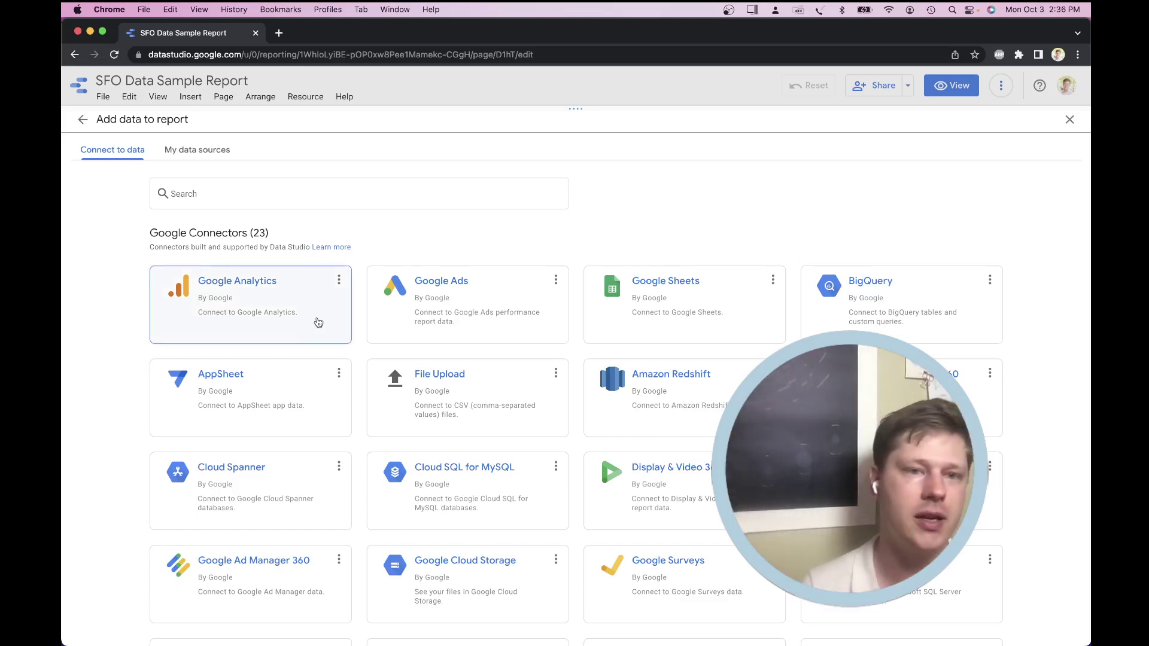
pyautogui.scroll(-5, 316, 320)
pyautogui.scroll(-3, 304, 335)
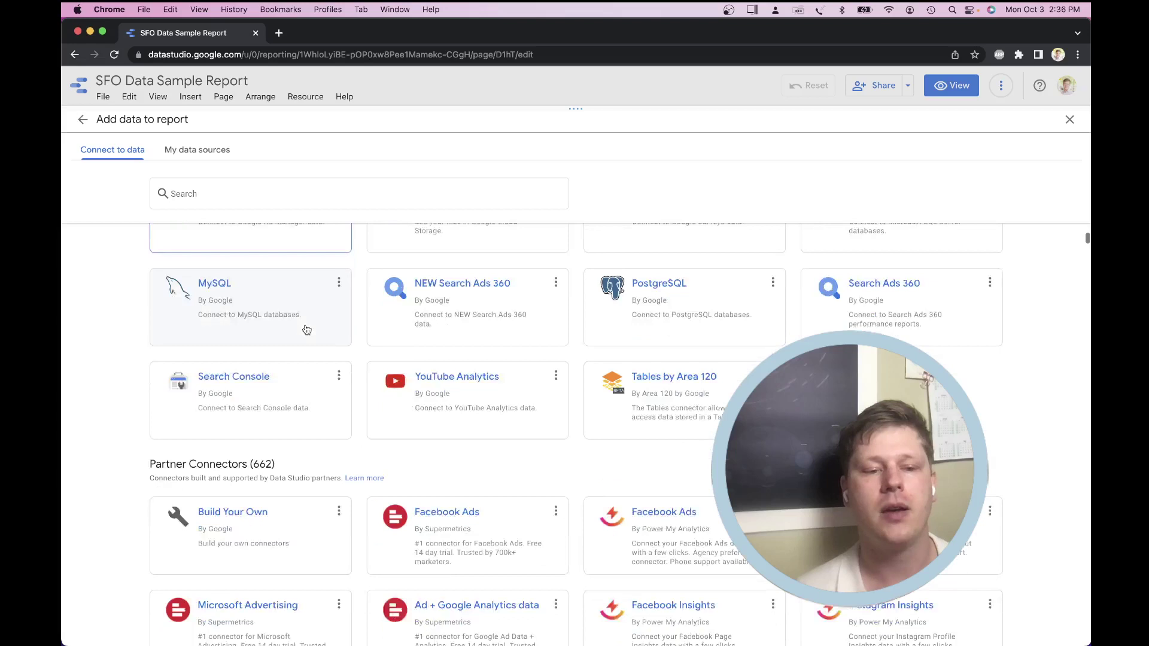
pyautogui.scroll(-1, 210, 392)
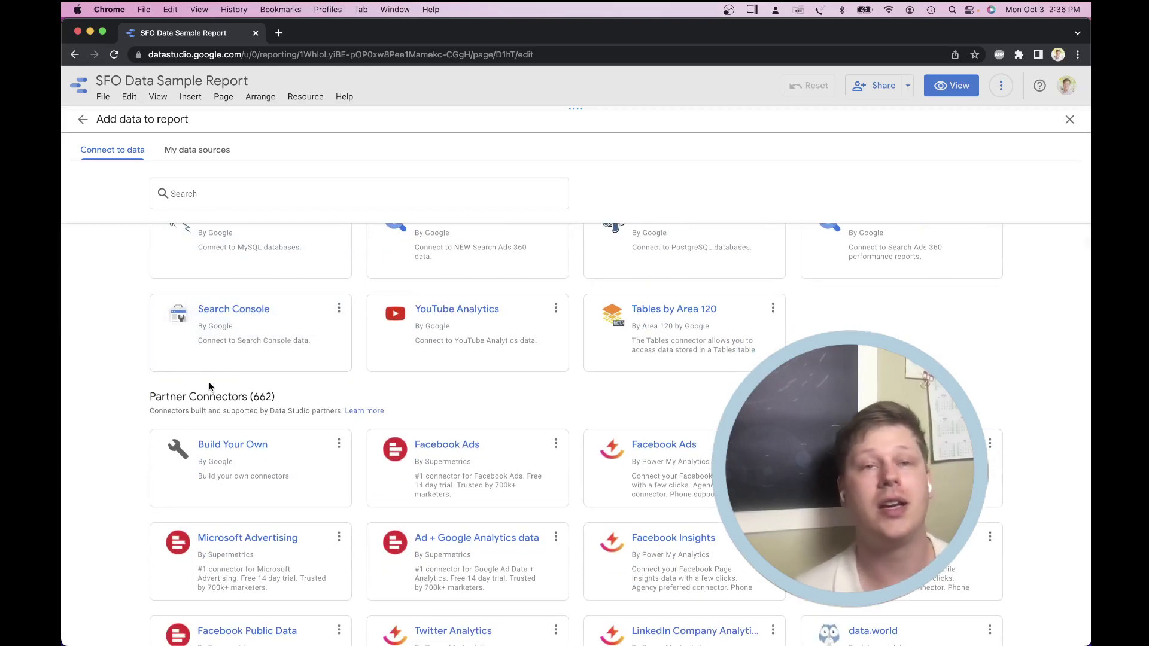
pyautogui.scroll(-1, 251, 389)
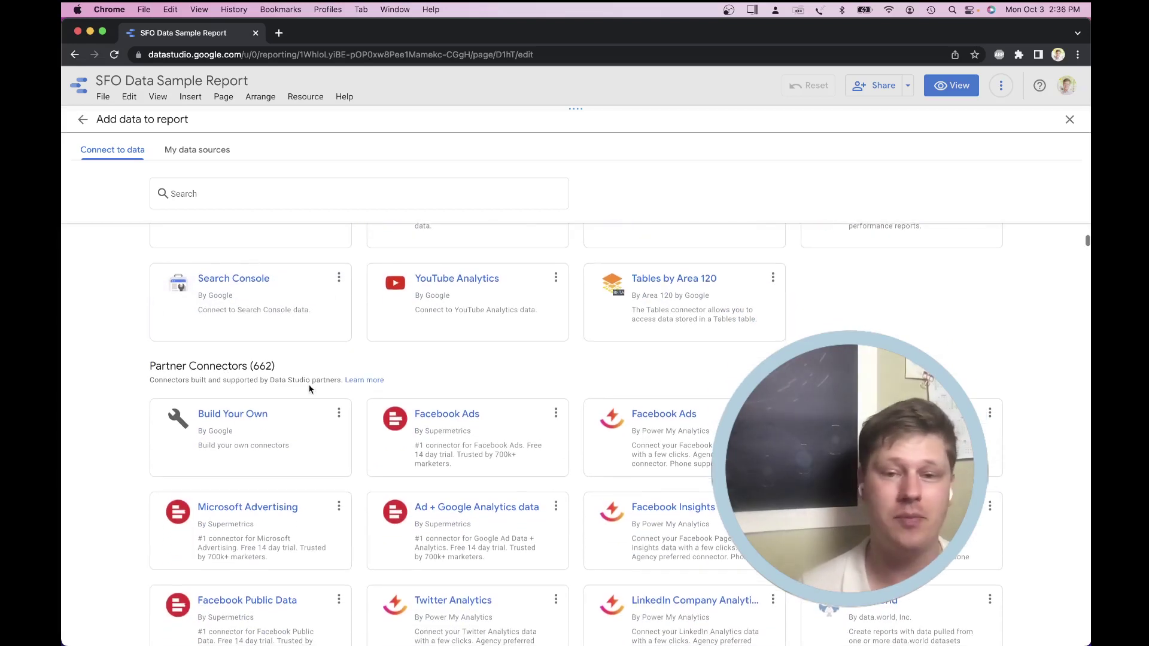
pyautogui.scroll(-1, 301, 390)
pyautogui.scroll(-4, 303, 390)
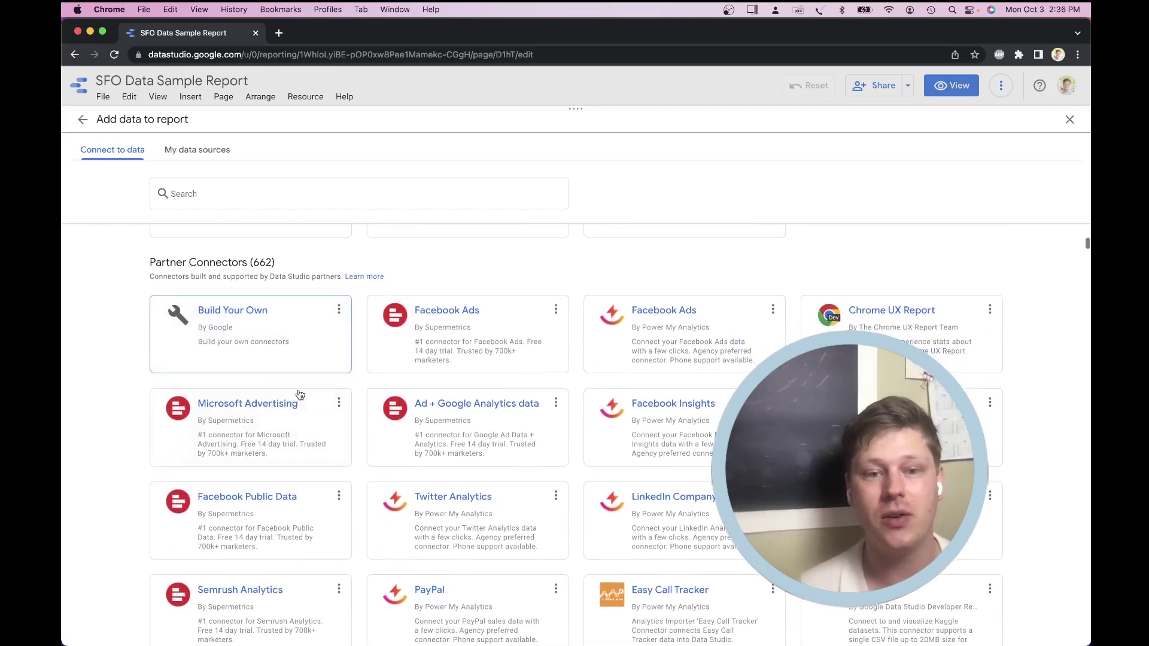
pyautogui.scroll(-8, 302, 391)
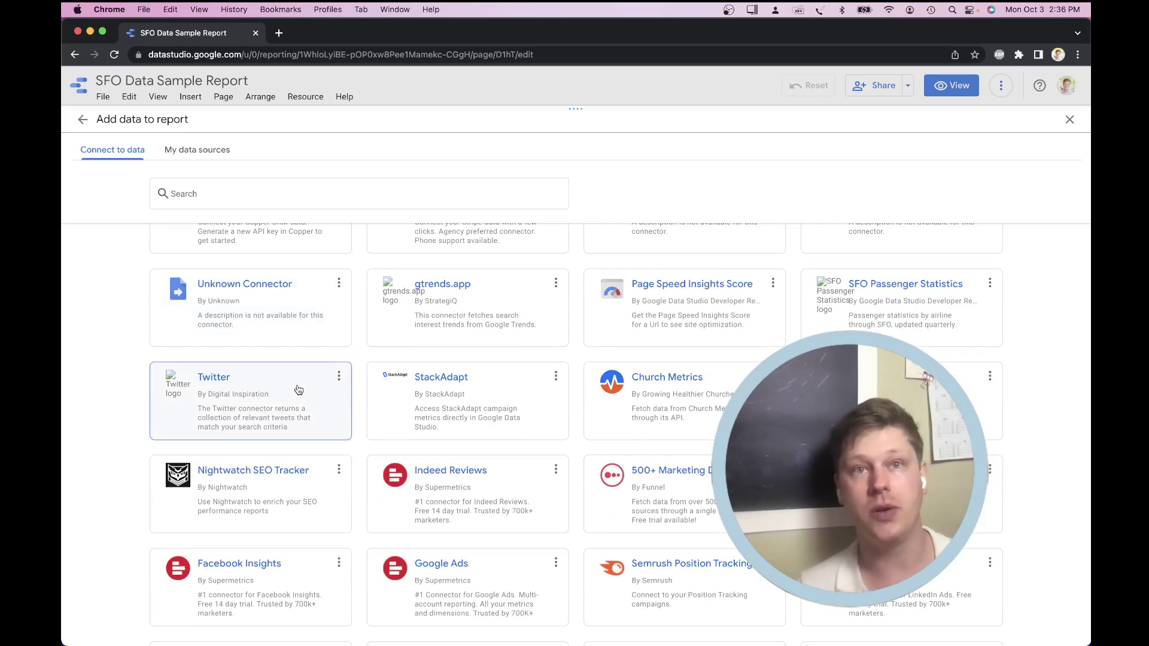
pyautogui.scroll(15, 298, 390)
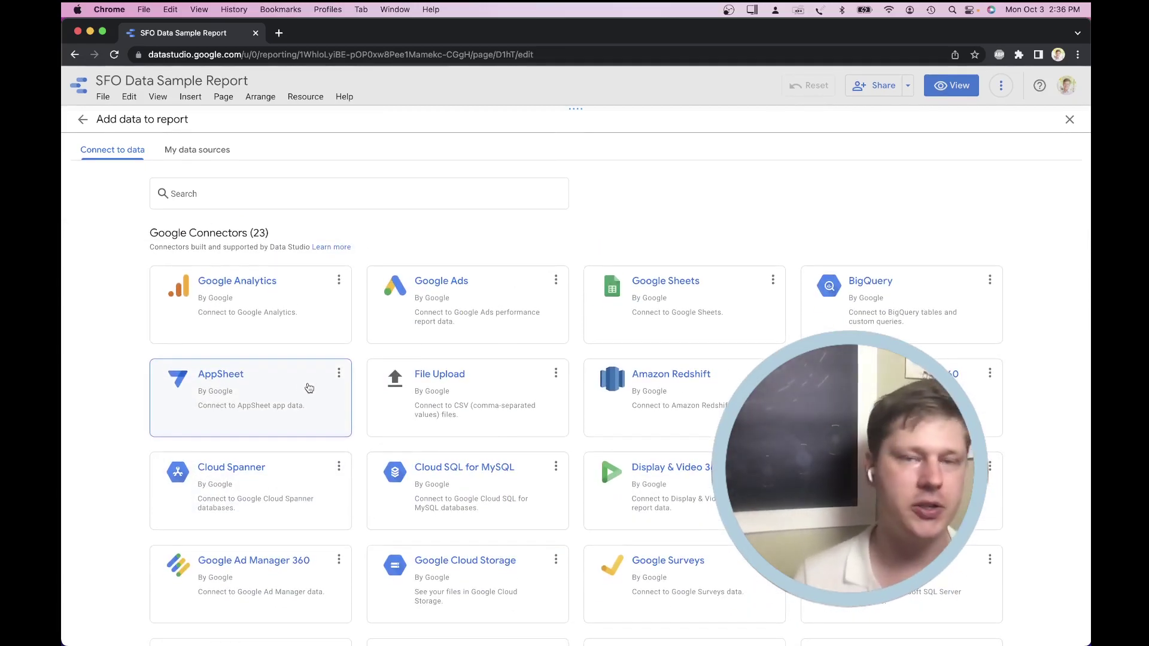
pyautogui.scroll(-10, 309, 389)
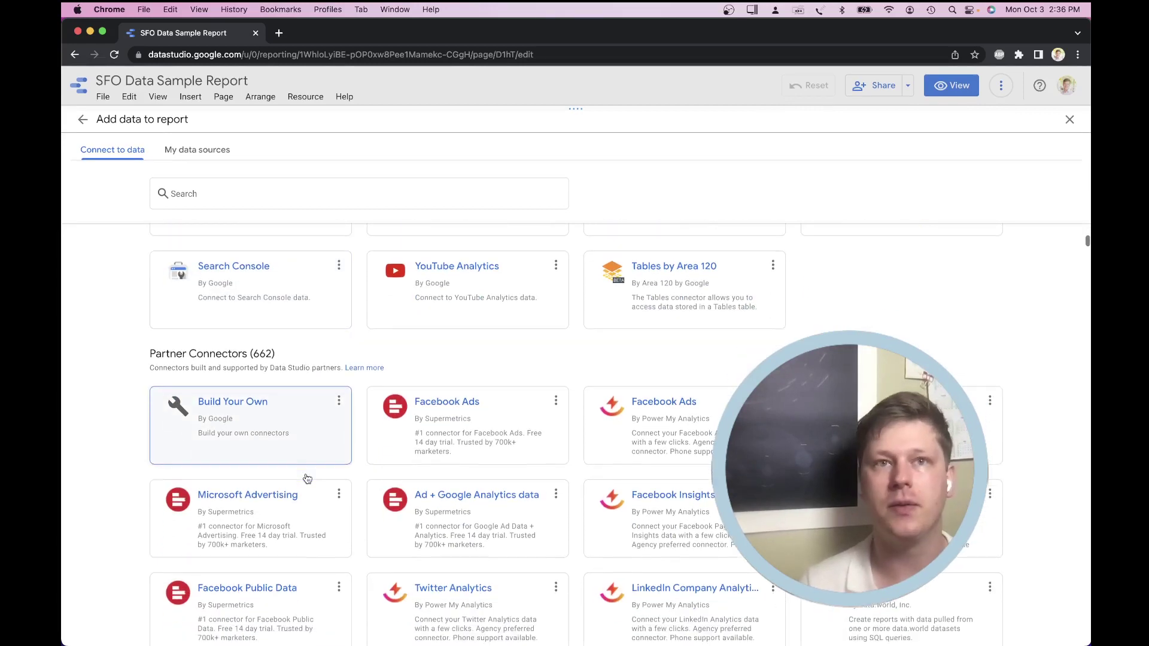
pyautogui.scroll(-1, 304, 471)
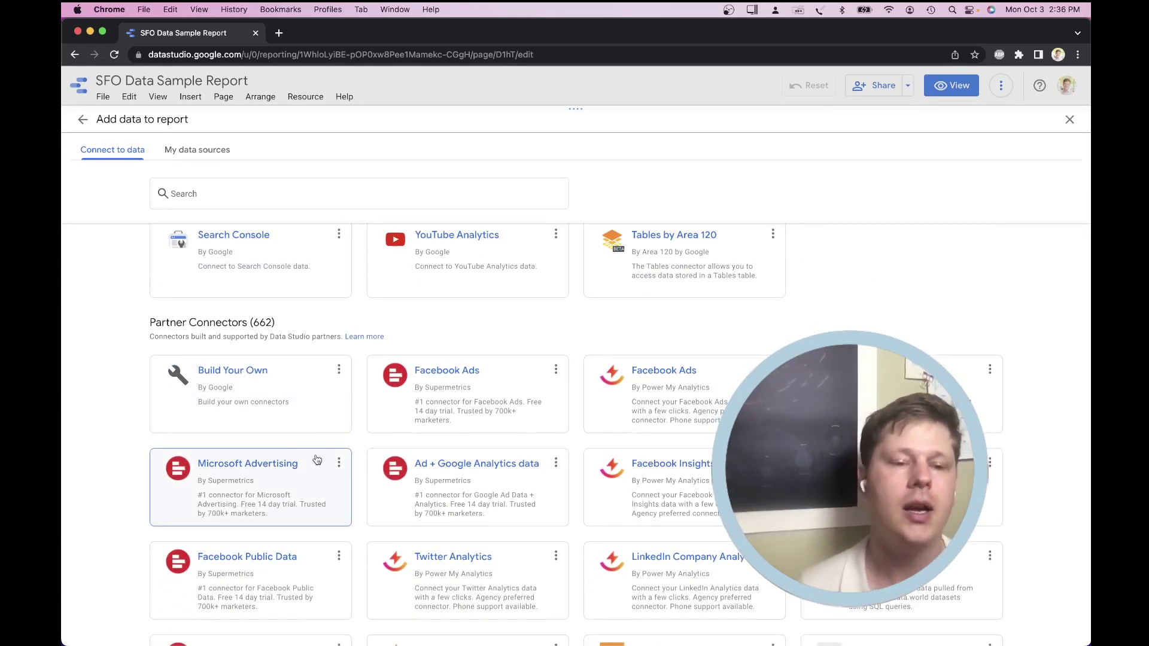
pyautogui.scroll(10, 318, 438)
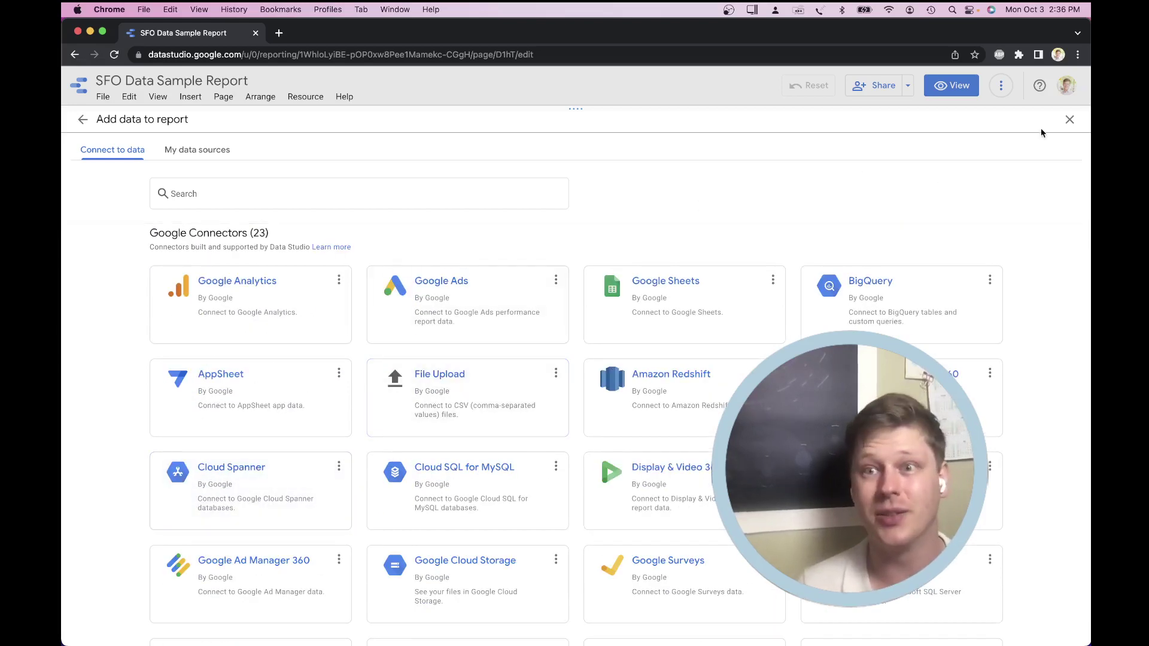
# Step: Close the connector gallery and select the International 10 year trend chart to show its Chart Style settings
pyautogui.click(1068, 122)
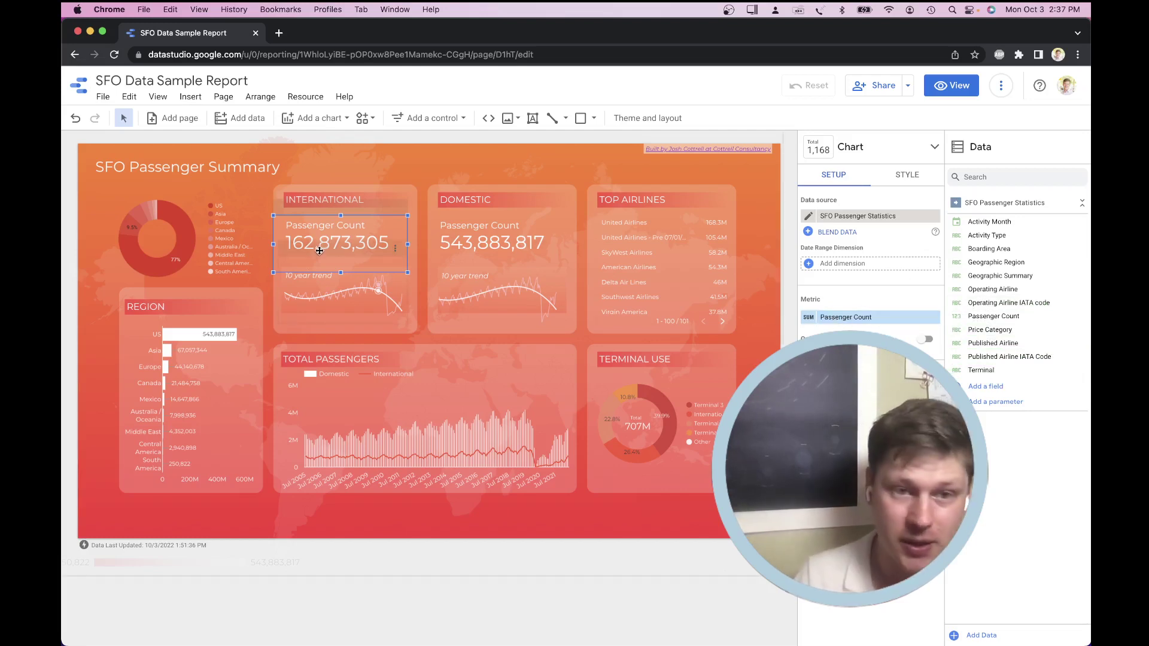
pyautogui.click(323, 276)
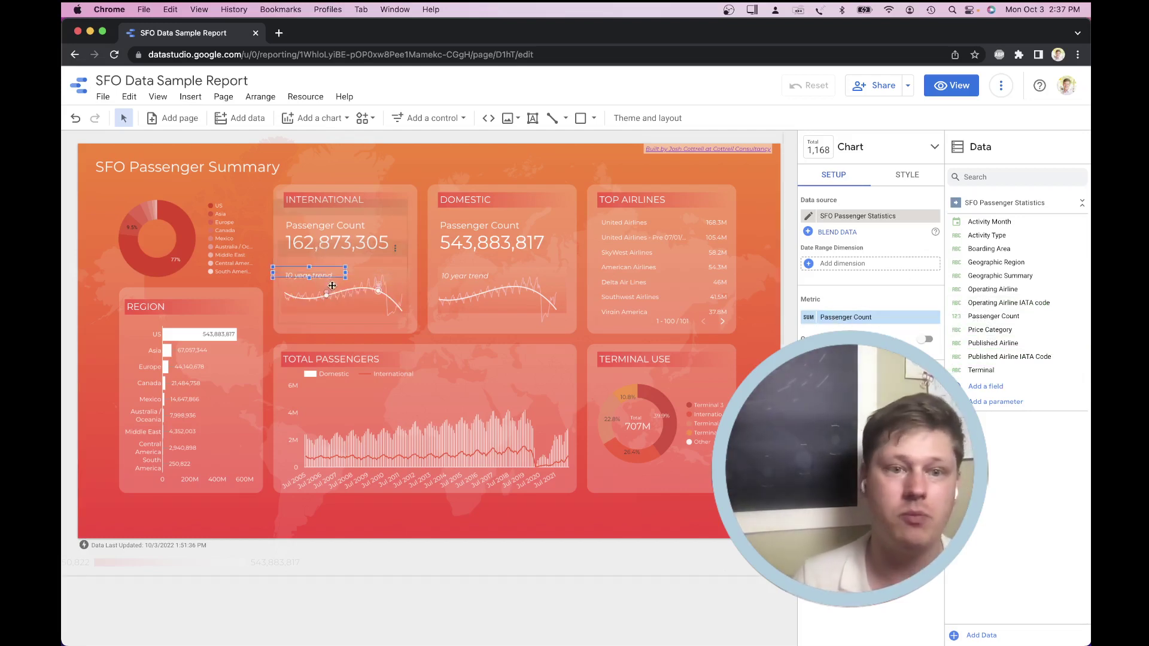
pyautogui.click(386, 281)
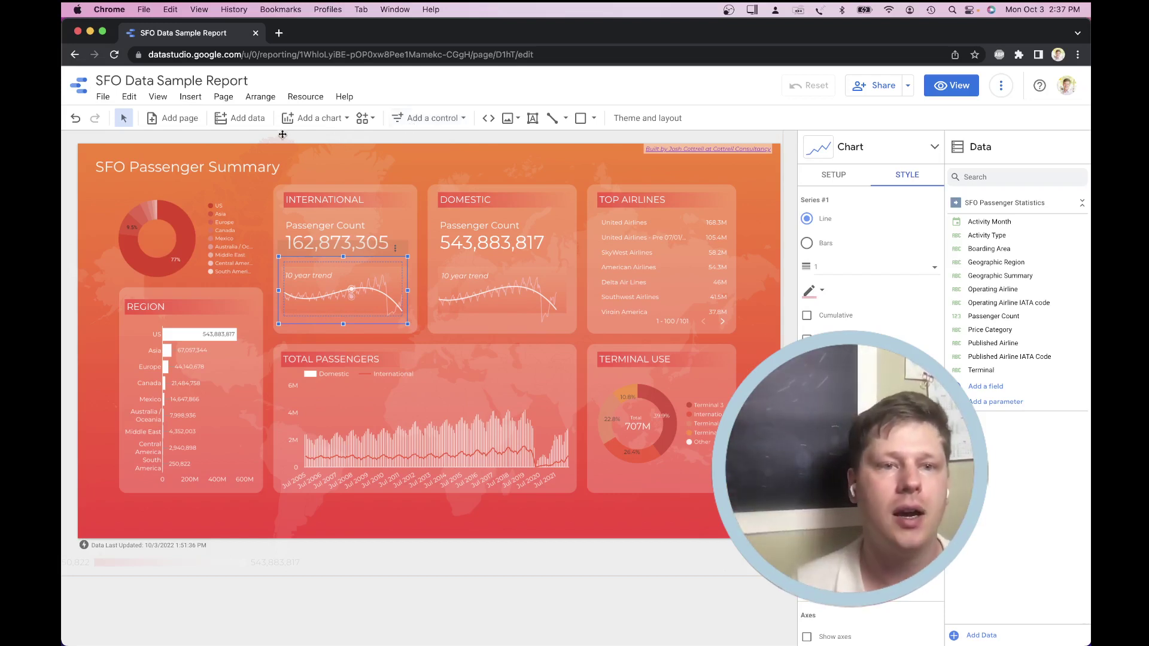
# Step: Start a new blend joining SFO Passenger Statistics to itself as Table 2, keyed on Published Airline IATA Code
pyautogui.click(304, 97)
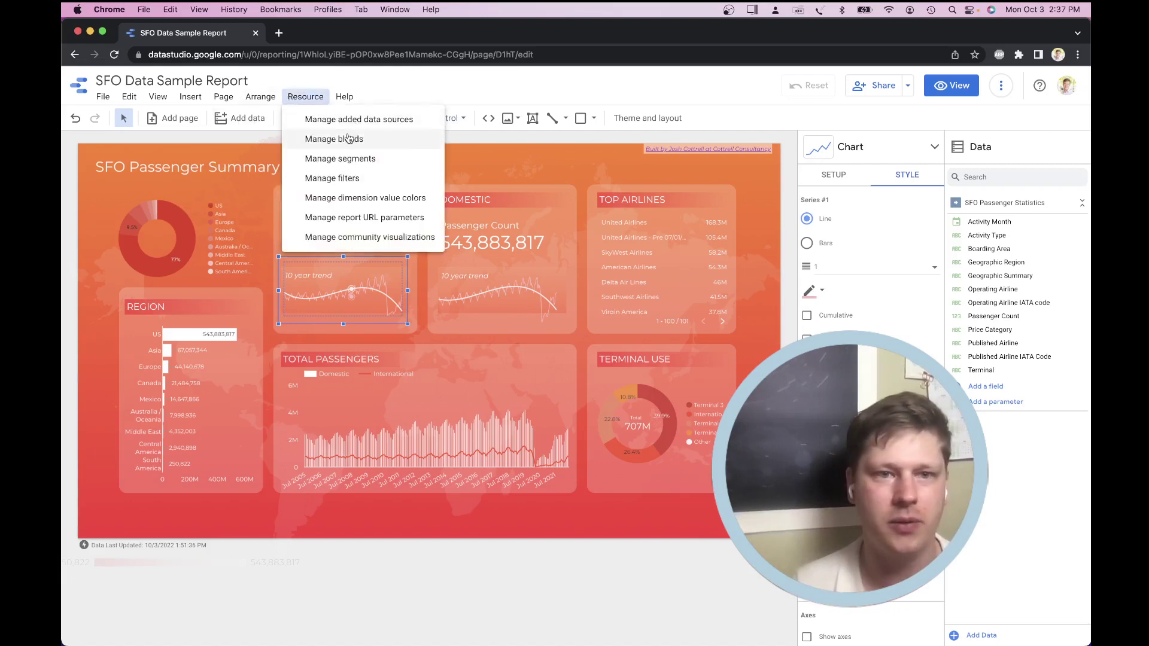
pyautogui.click(334, 139)
pyautogui.click(112, 172)
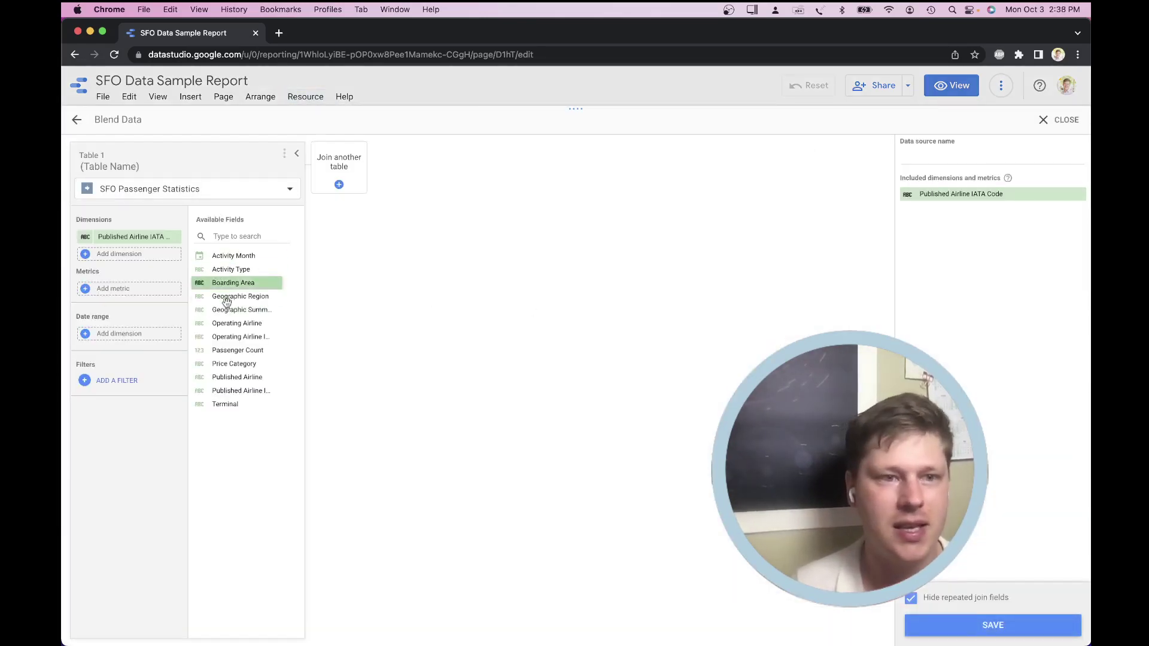
pyautogui.click(338, 185)
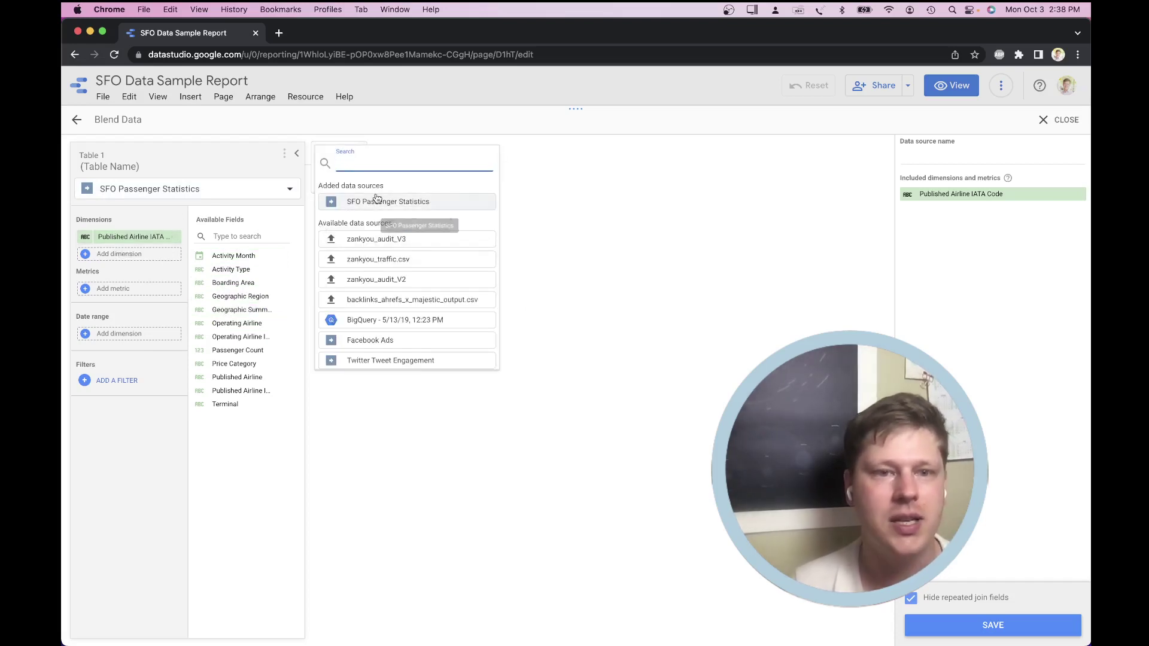
pyautogui.click(397, 203)
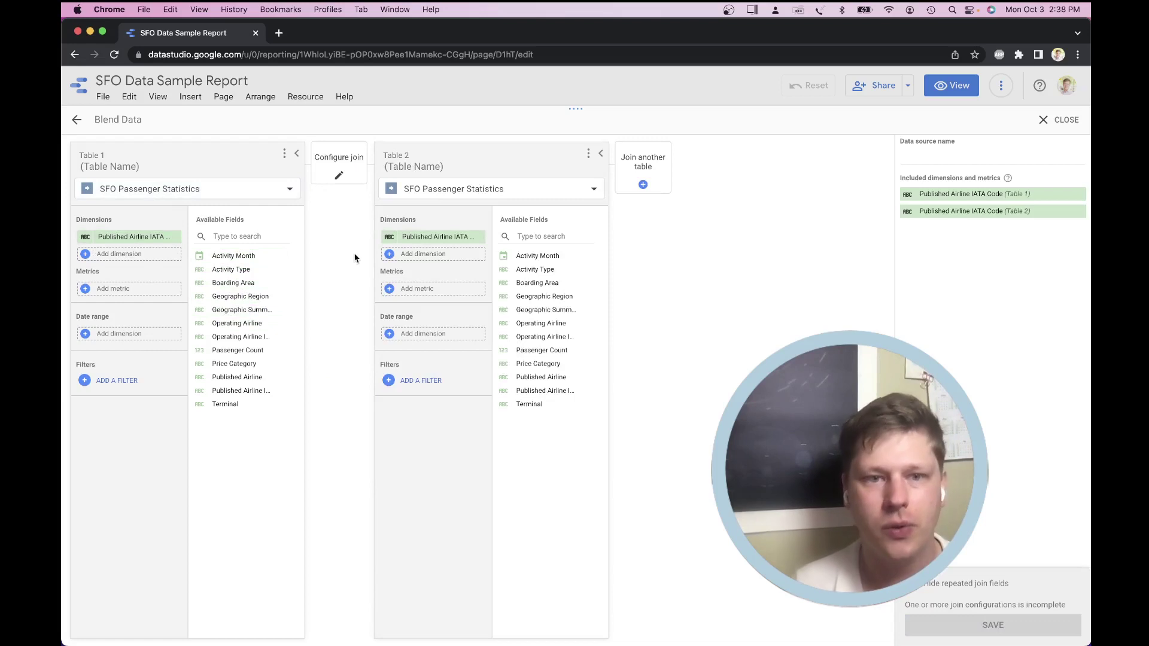
pyautogui.click(546, 193)
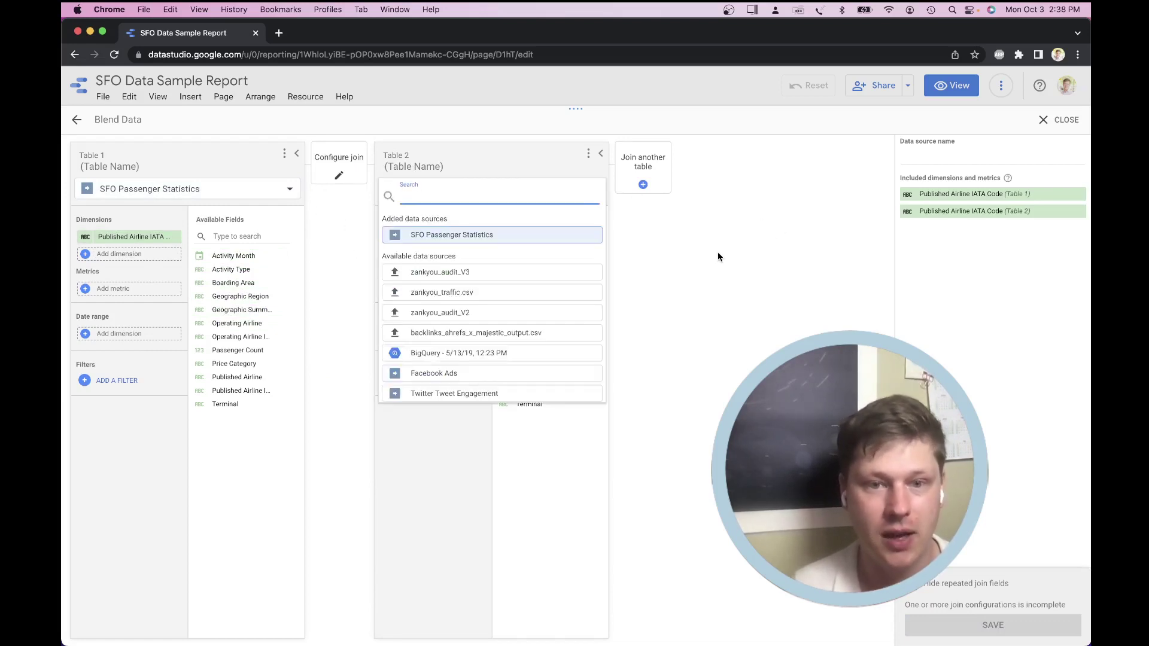
pyautogui.click(714, 272)
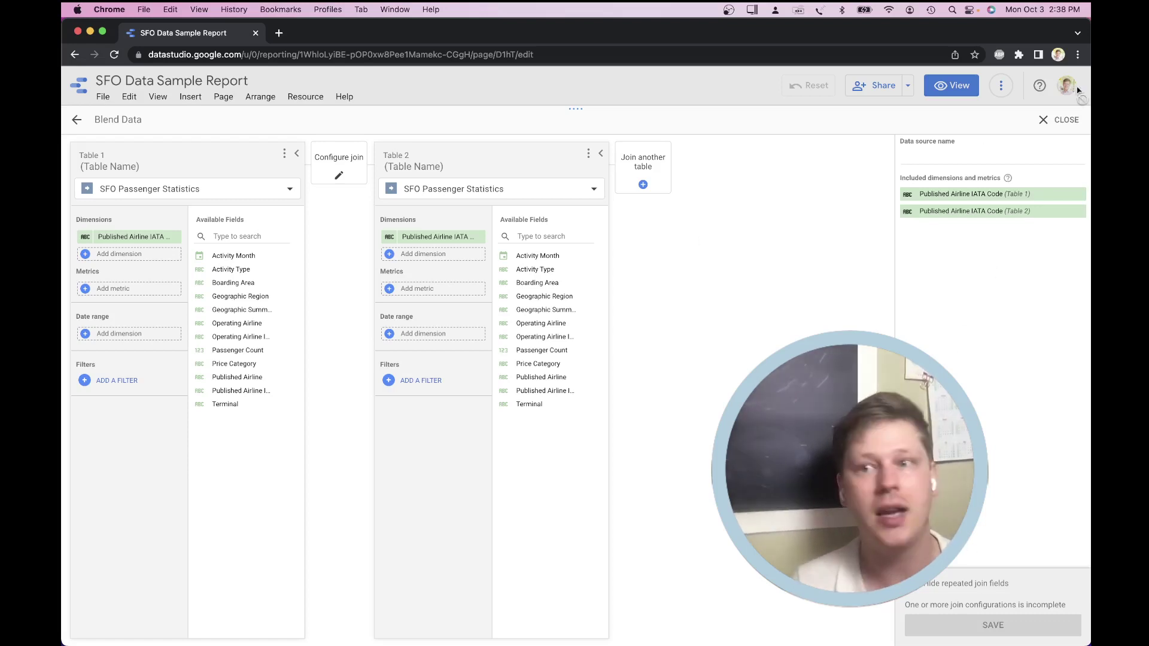
# Step: Close the Blend Data editor and discard the unsaved blend changes
pyautogui.click(1050, 121)
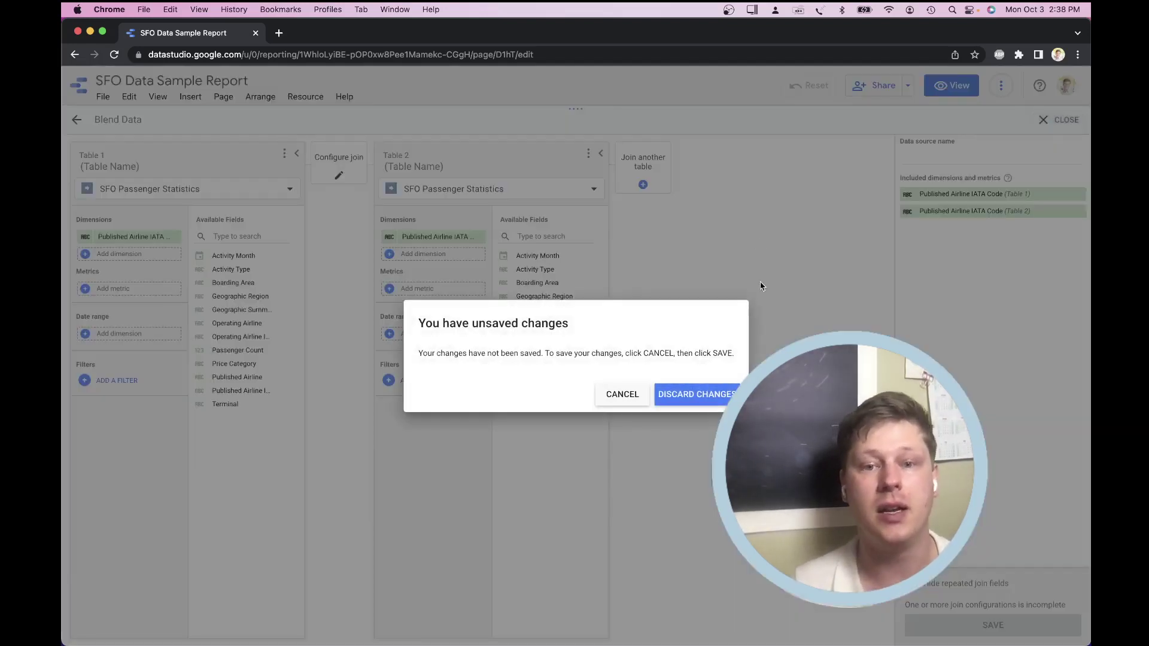
pyautogui.click(682, 400)
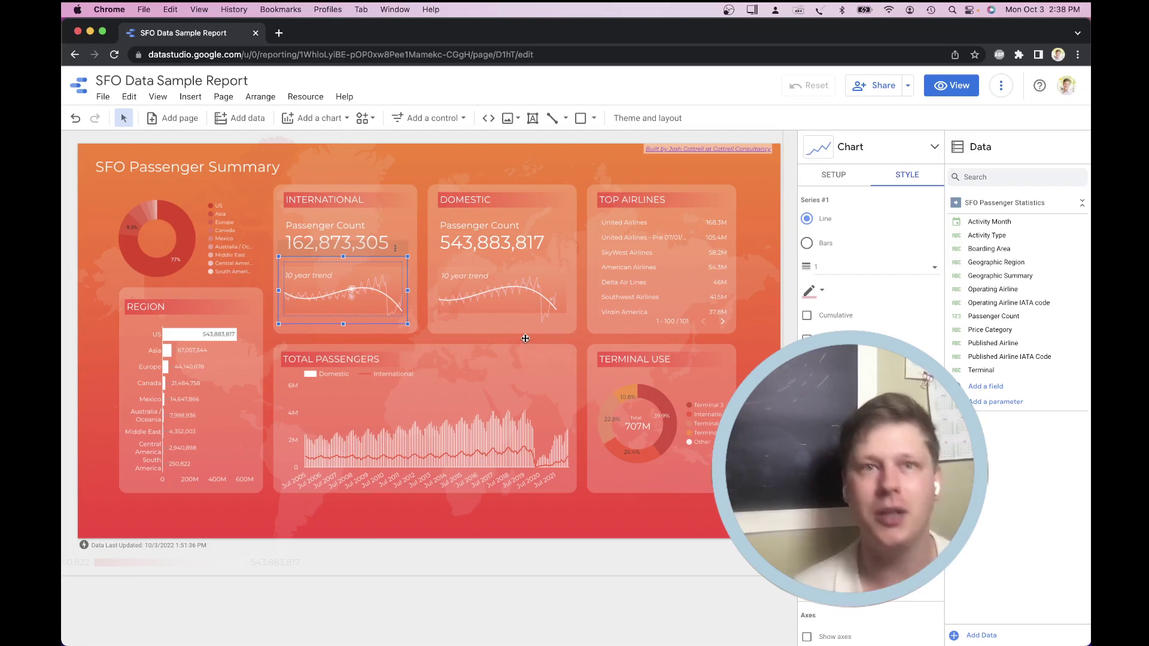
pyautogui.moveTo(518, 323)
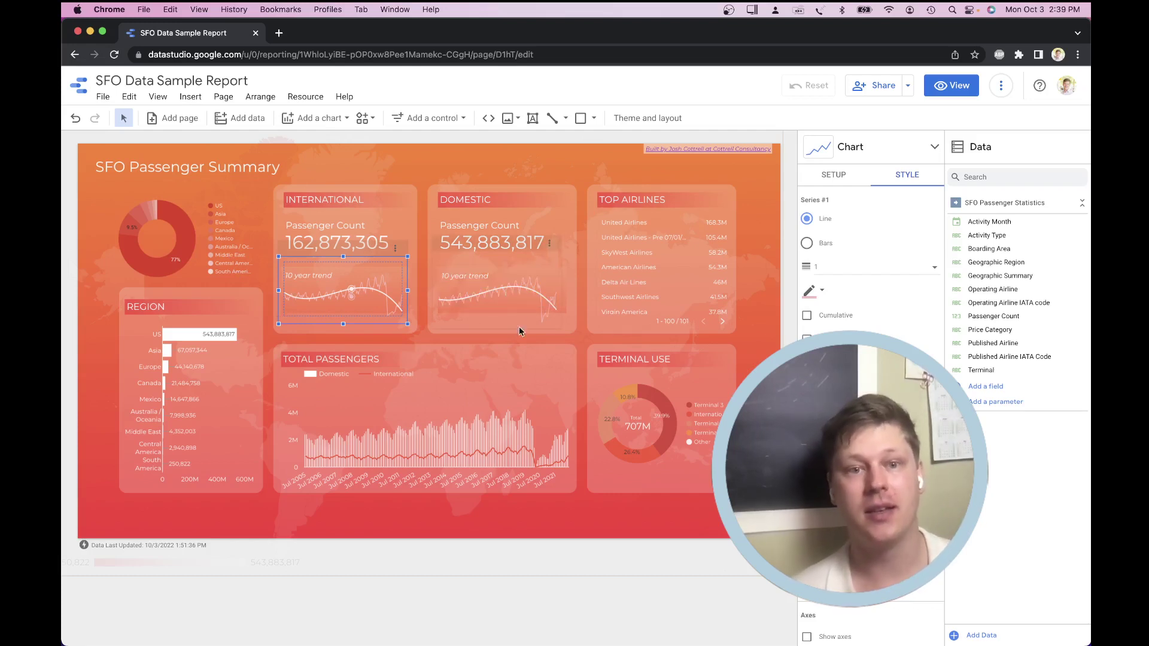
pyautogui.click(503, 273)
pyautogui.click(618, 265)
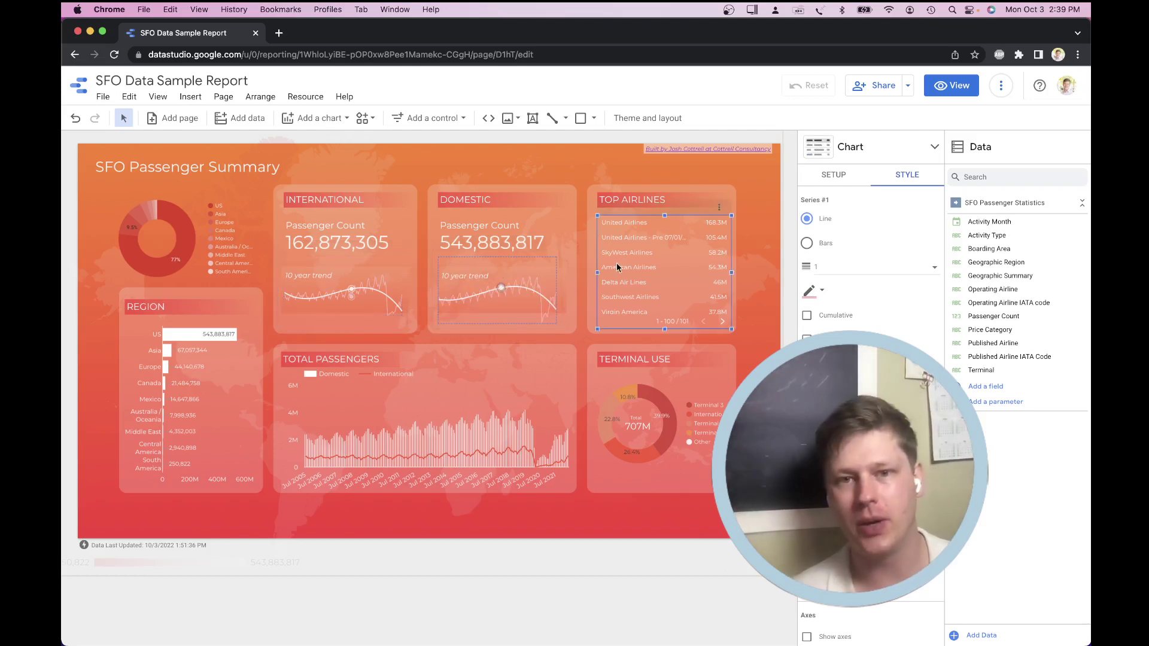
pyautogui.click(513, 264)
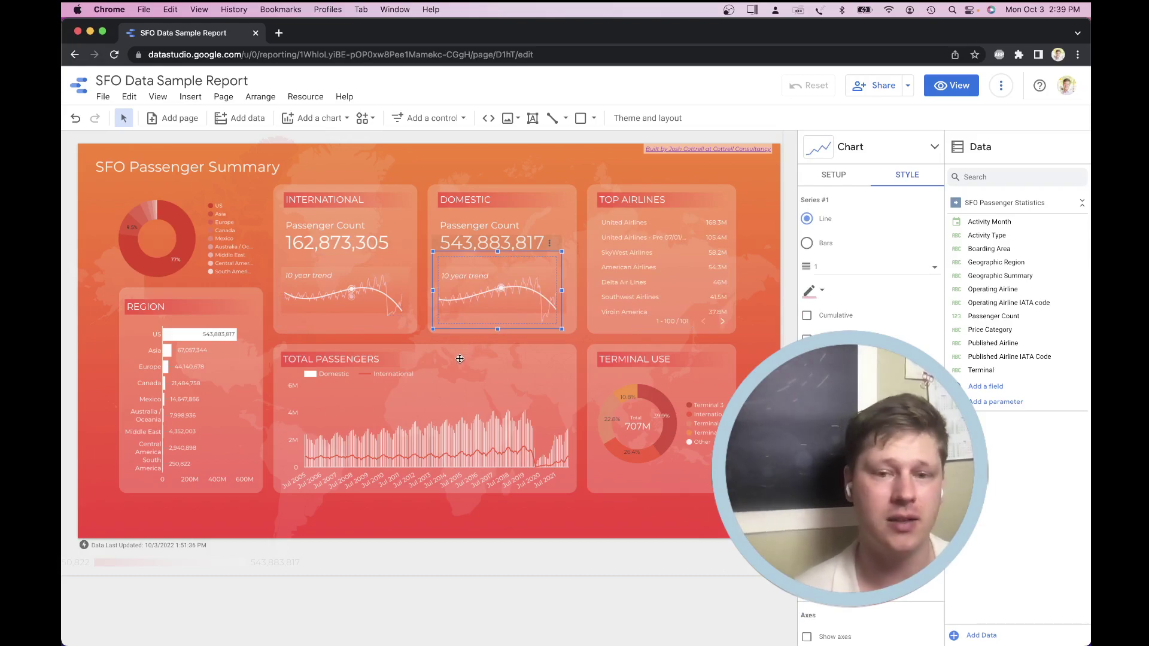
pyautogui.hotkey('ctrl', 'Up')
pyautogui.click(682, 374)
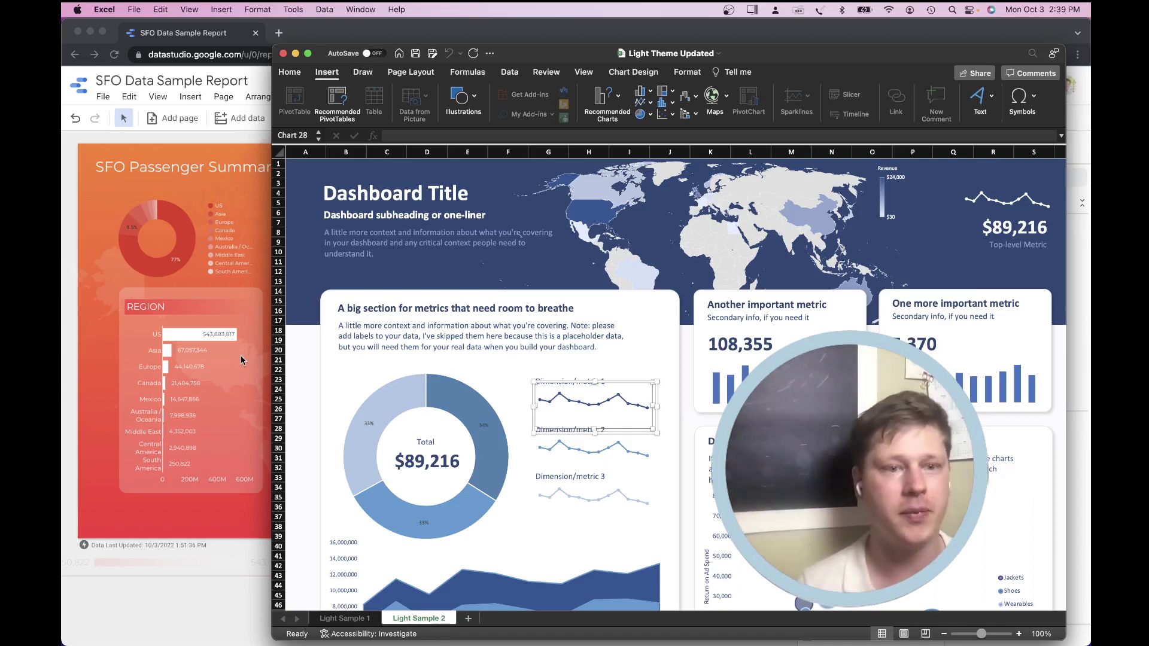
pyautogui.click(194, 334)
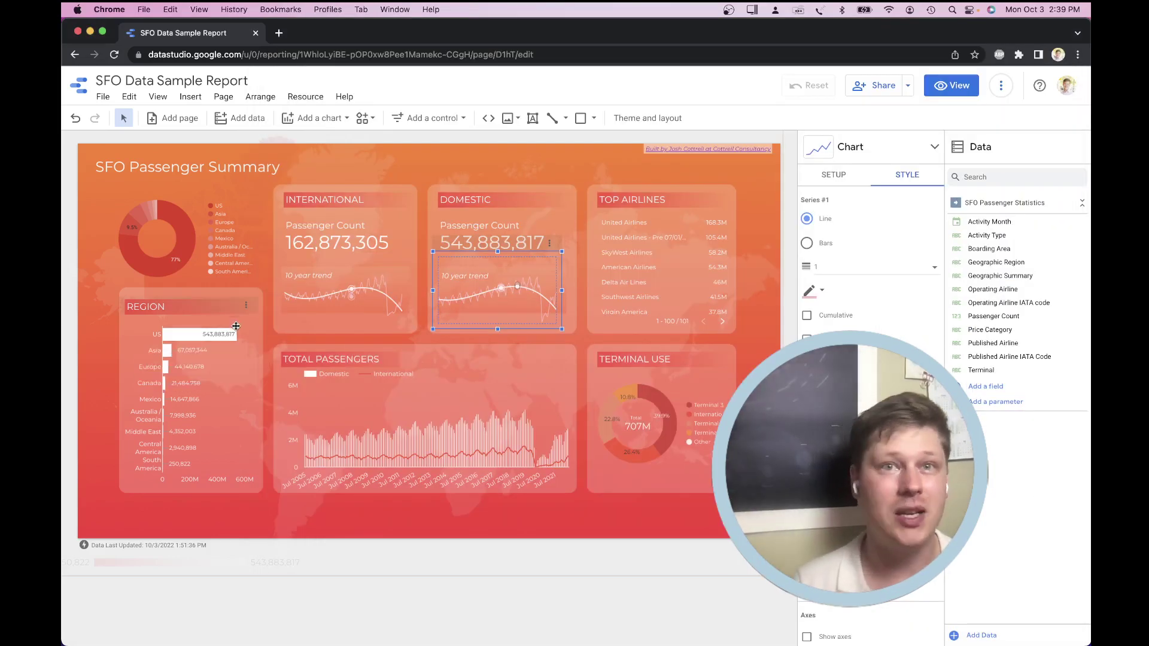